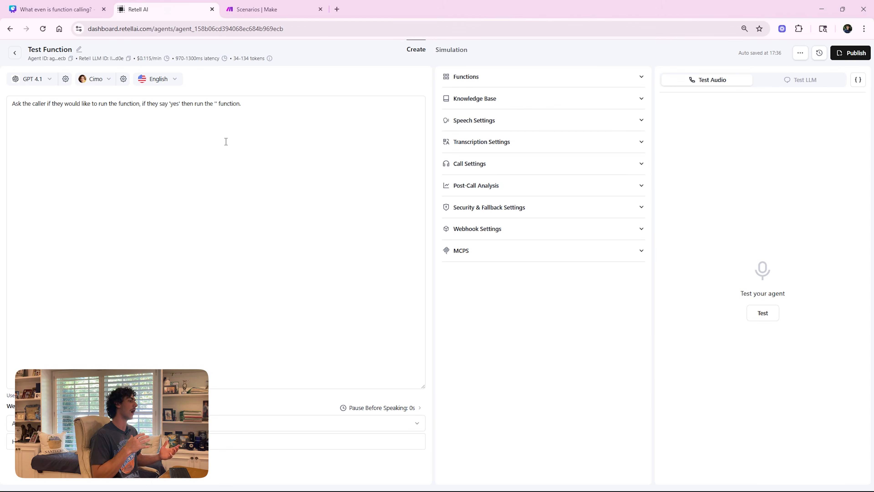
- Read through the agent's prompt about asking the caller whether to run the function
left_click(265, 101)
mouse_move(264, 101)
left_mouse_down()
mouse_move(13, 105)
mouse_move(273, 114)
left_mouse_up()
left_click(14, 107)
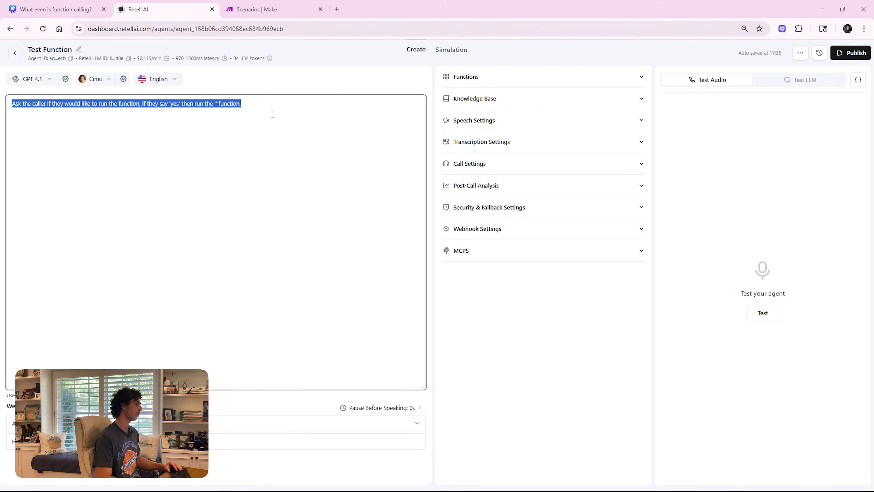
left_click(263, 105)
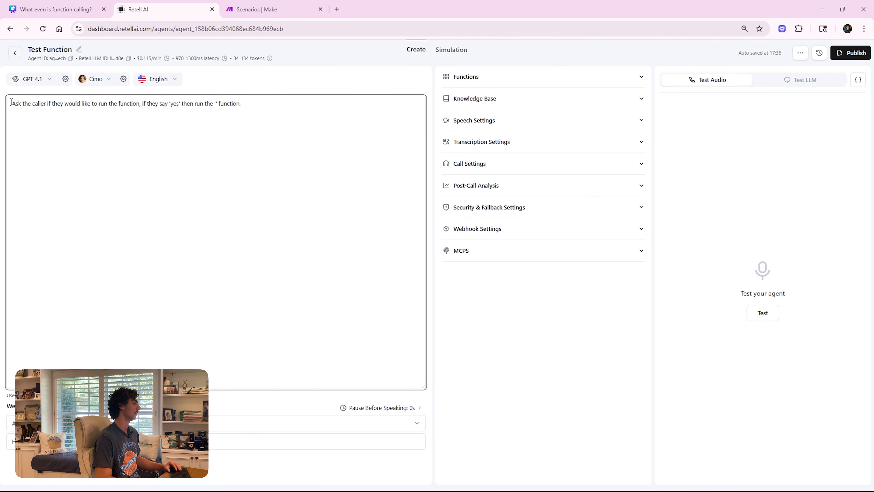
left_click_drag(9, 103, 240, 115)
left_click(241, 105)
left_click_drag(12, 104, 264, 119)
left_click_drag(12, 103, 176, 104)
left_click(129, 105)
- Insert the function name test_function between the empty quotation marks in the agent prompt
left_click(203, 104)
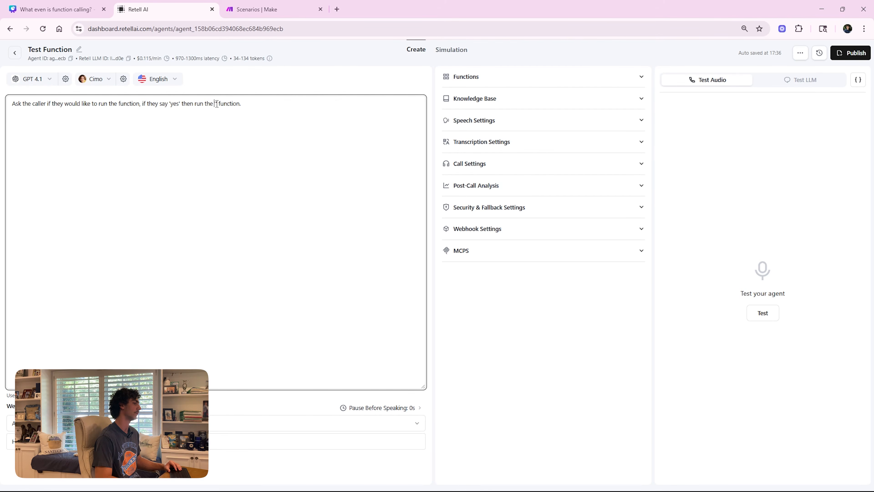
type("test_f")
type("unction")
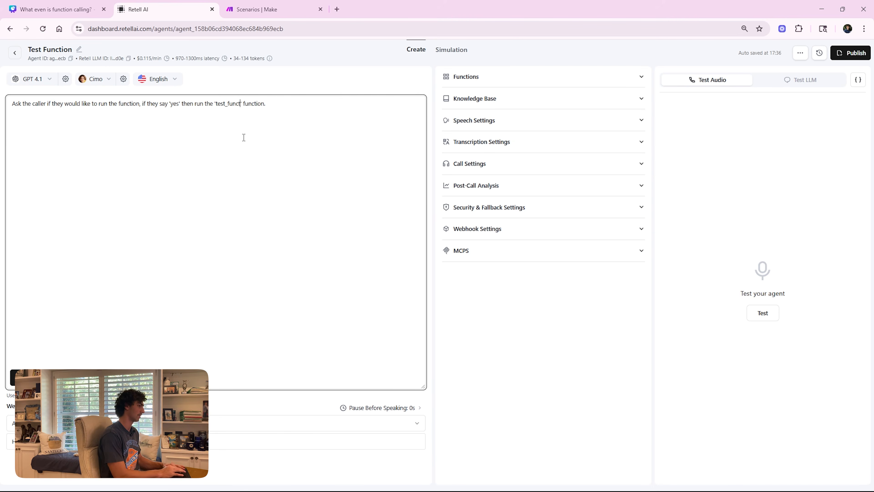
left_click(430, 82)
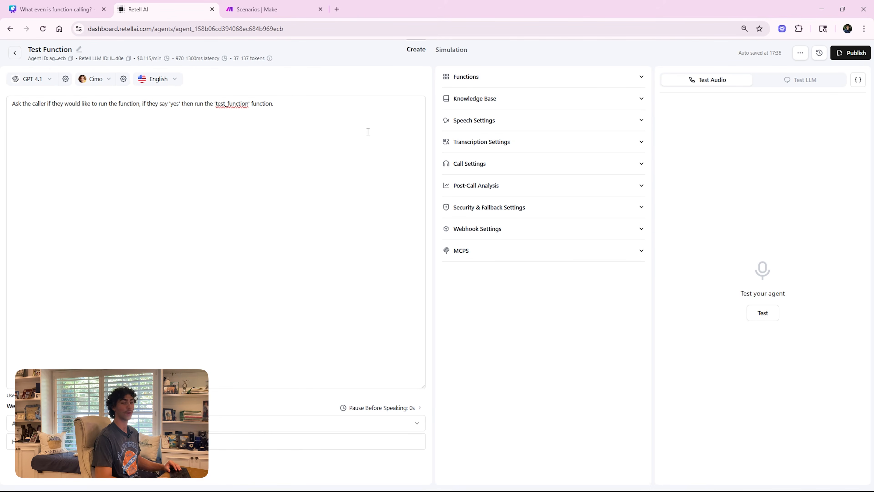
- Start adding a Custom Function to the agent's functions
left_click(452, 77)
left_click(468, 107)
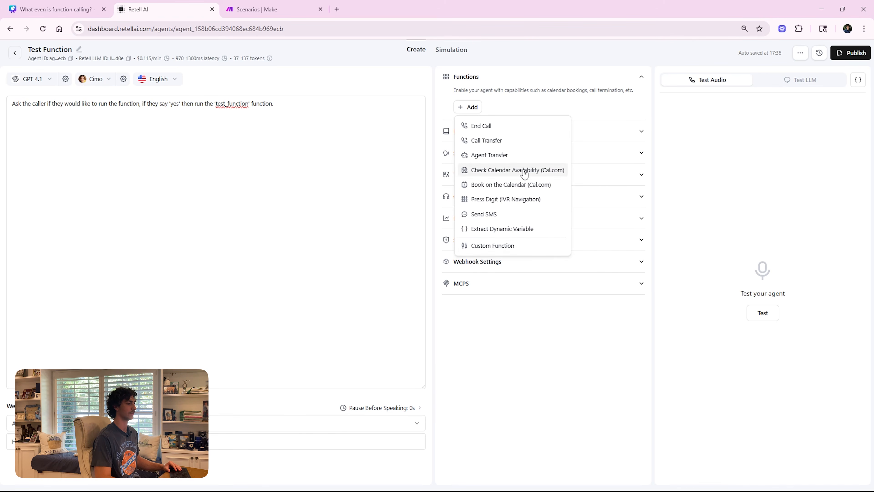
left_click(505, 246)
- Look over the custom function form, from its API endpoint and headers to the query parameters
scroll(367, 225, "down", 4)
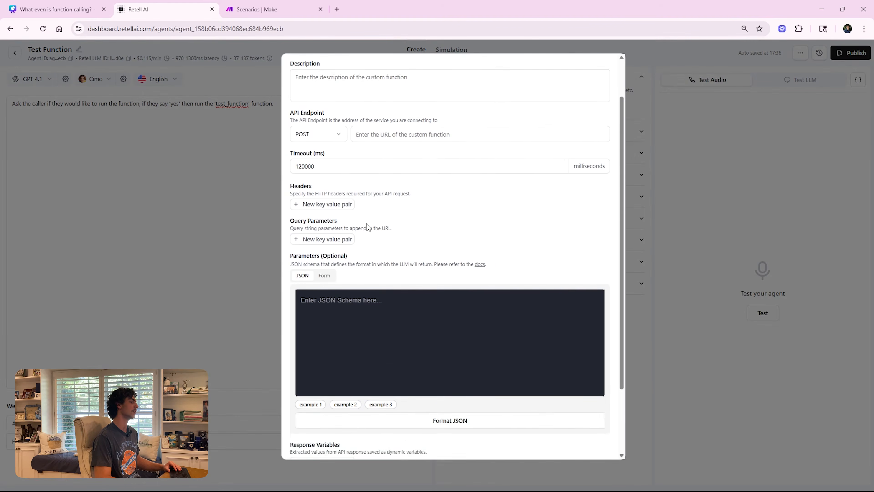
scroll(367, 225, "up", 5)
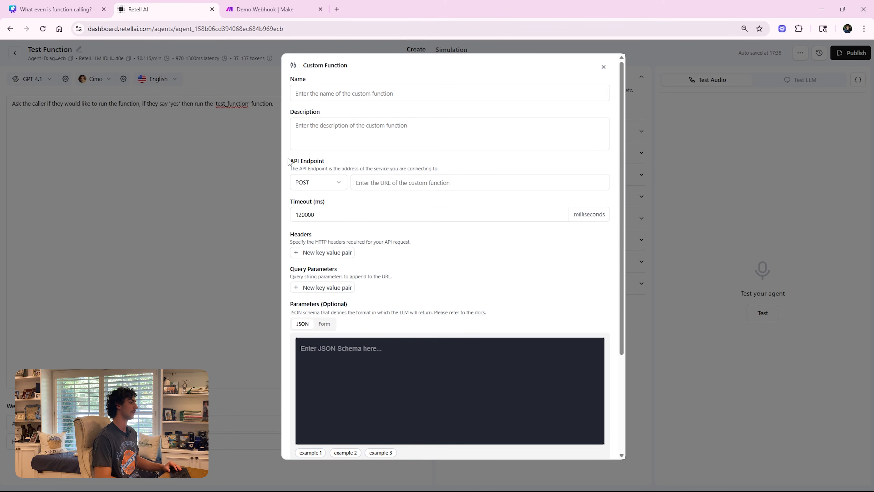
left_click_drag(289, 161, 417, 288)
left_click(417, 288)
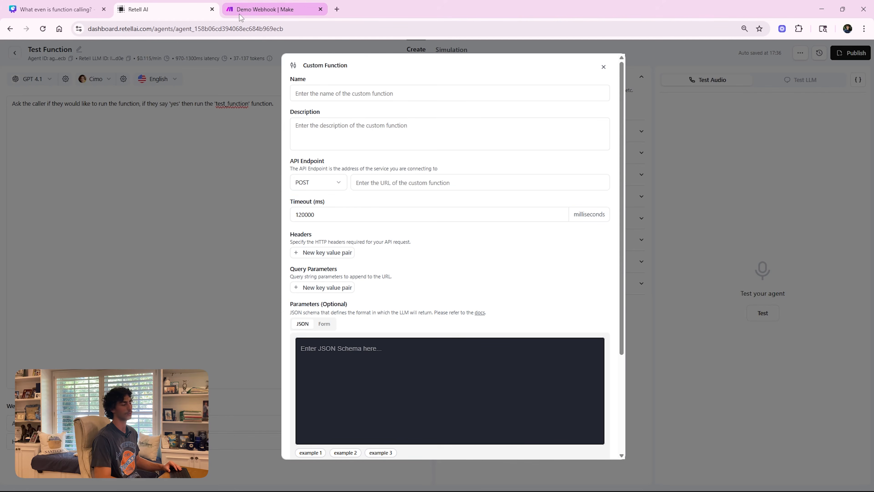
left_click_drag(303, 69, 322, 67)
left_click(328, 68)
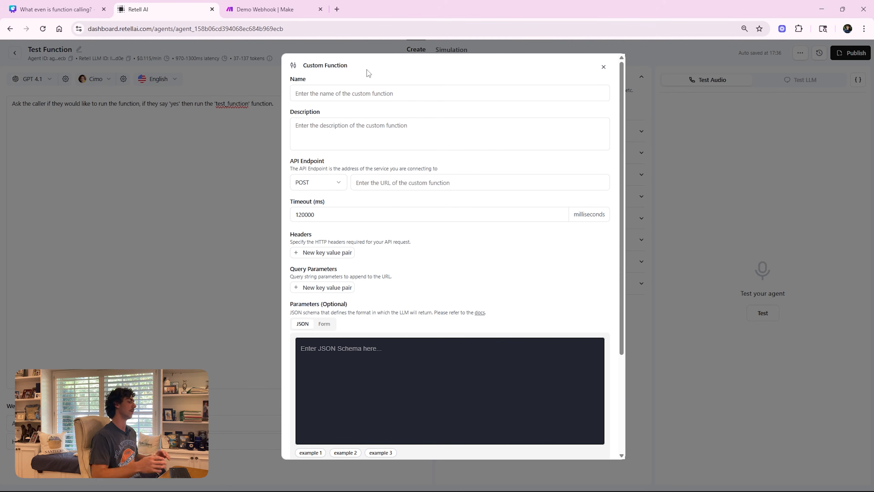
left_click_drag(304, 66, 333, 67)
left_click(310, 68)
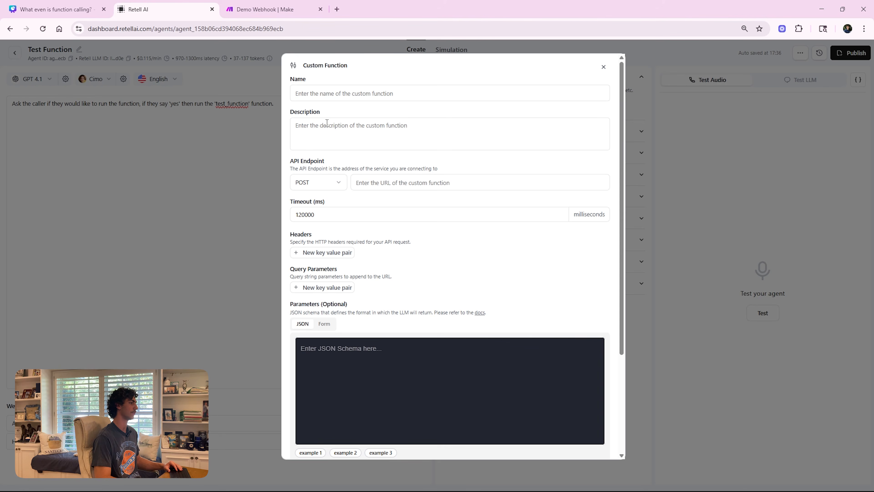
- Name the custom function test_function, matching the name used in the prompt
left_click(369, 100)
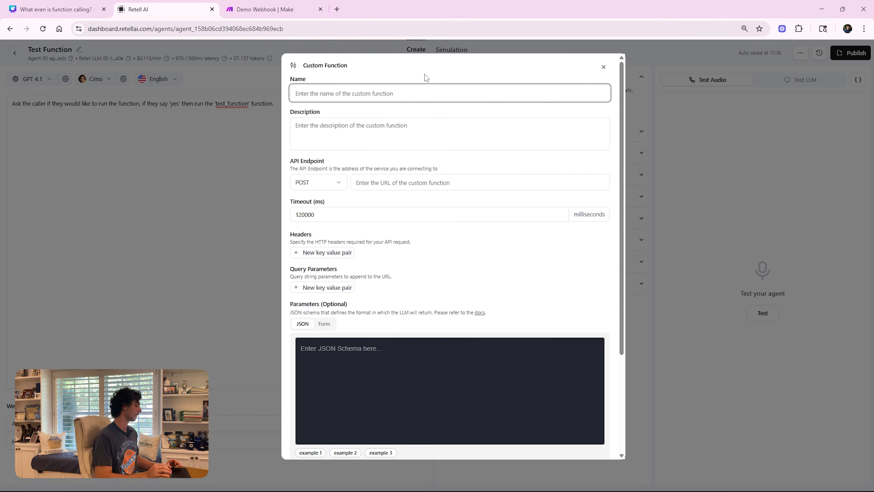
type("test_function")
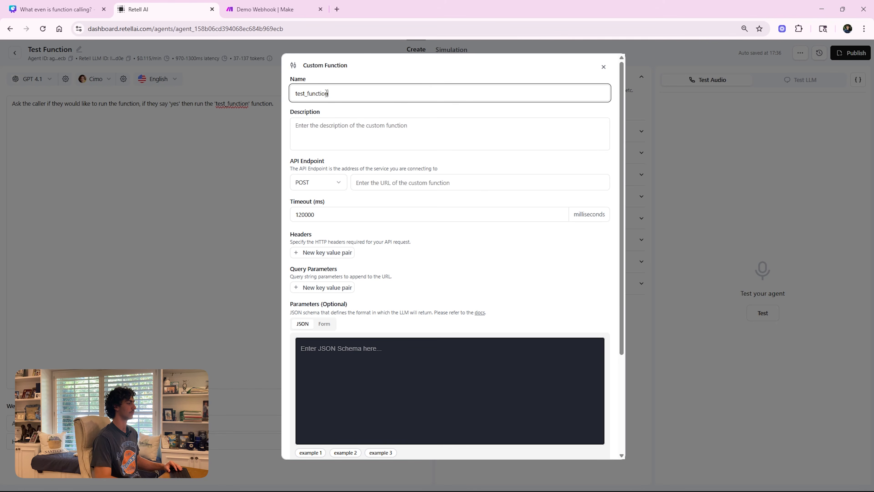
left_click_drag(330, 93, 295, 93)
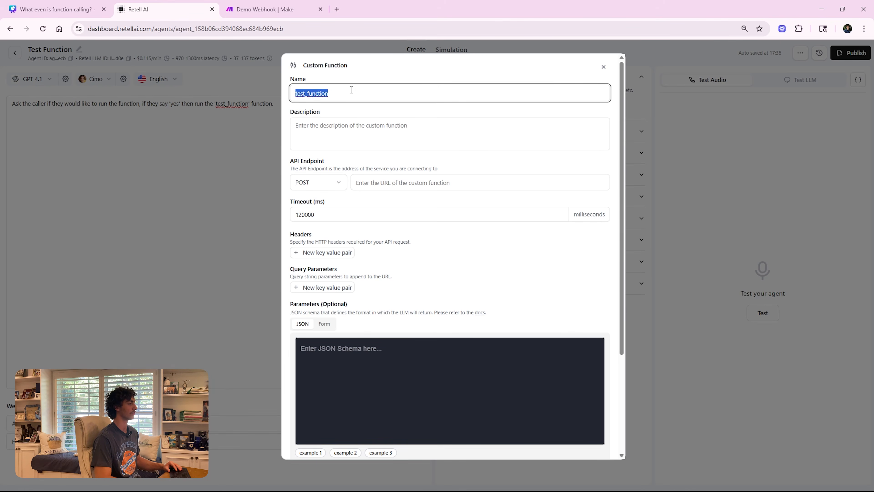
left_click(340, 77)
- Set the function's description to "Once a user says yes and wants to run a function."
left_click(343, 127)
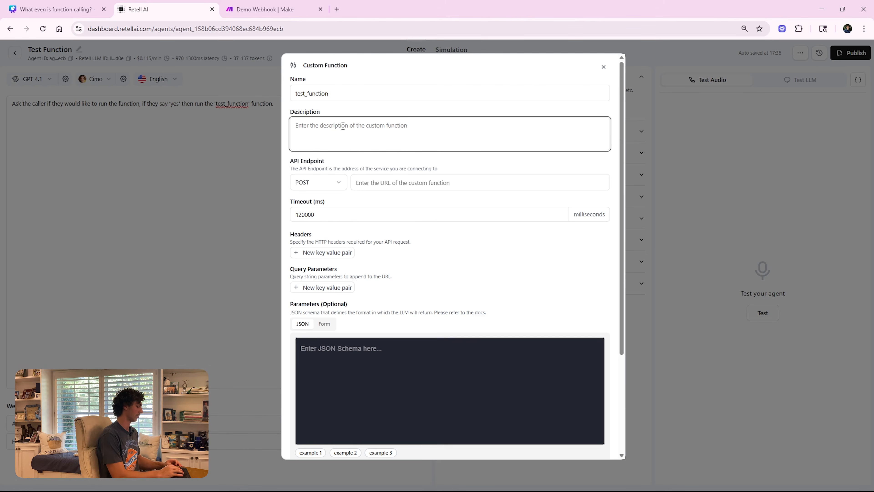
type("Once a user")
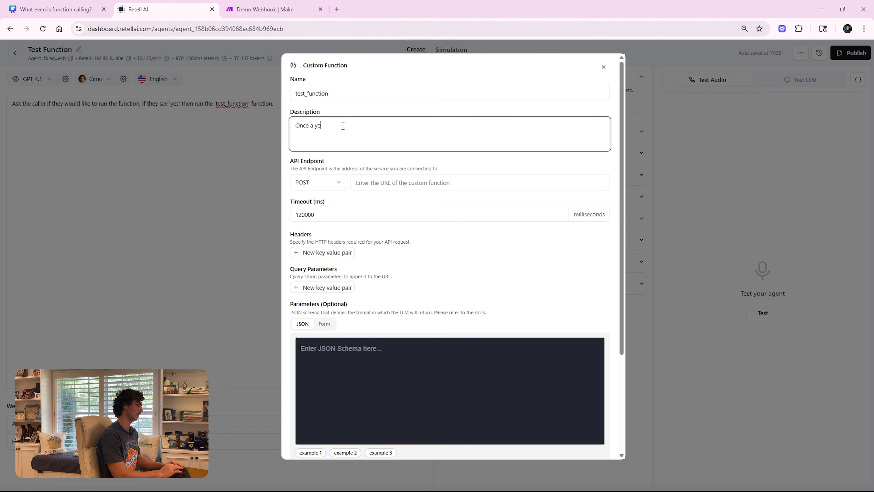
type(" says yes and a")
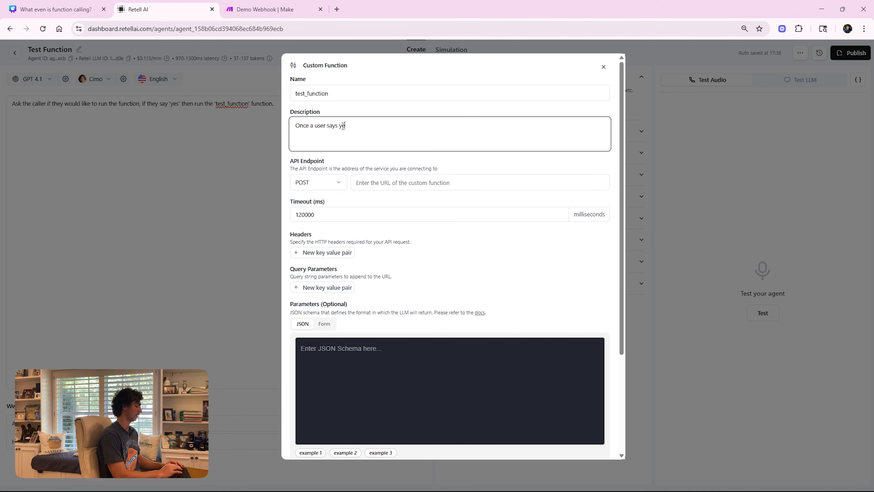
key("BackSpace")
type("wants to run a function")
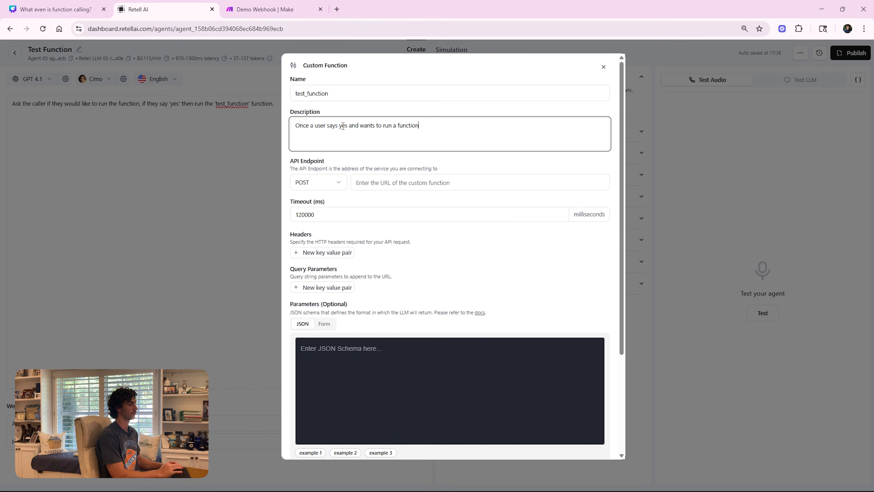
type(".")
left_click(461, 112)
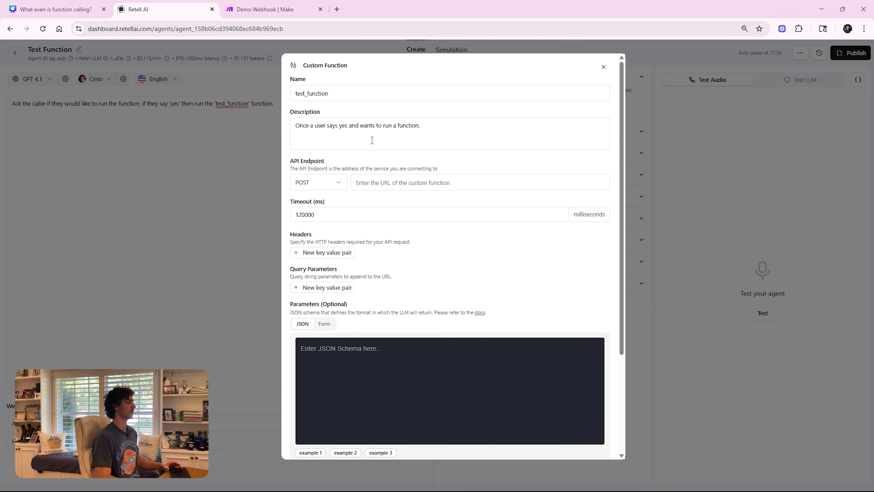
- Switch to the Demo Webhook scenario in Make and copy the address of its custom webhook
left_click(404, 180)
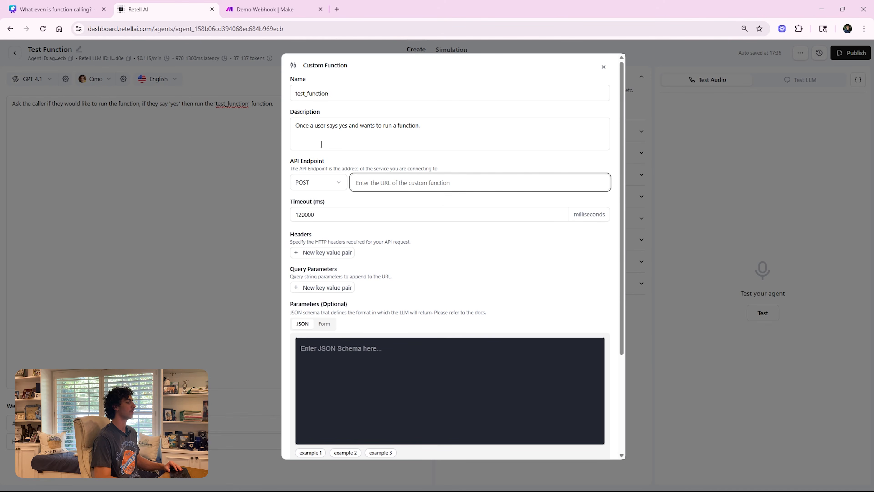
left_click(265, 10)
left_click(304, 176)
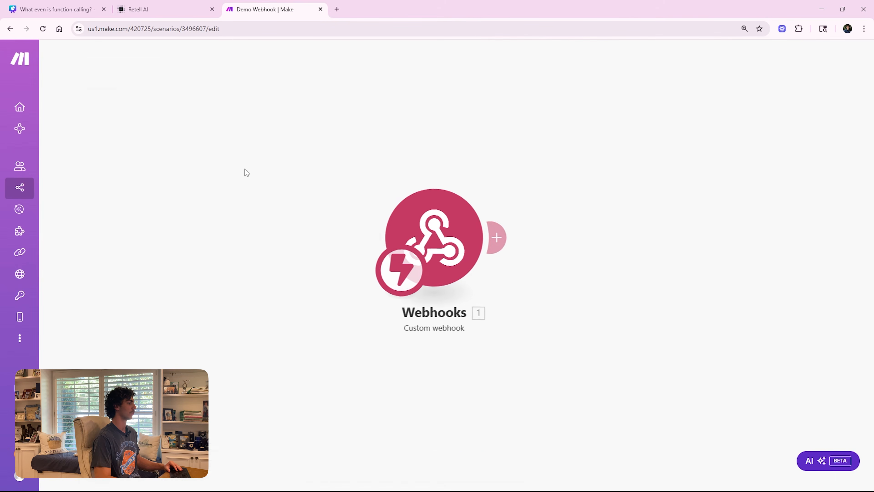
left_click(66, 66)
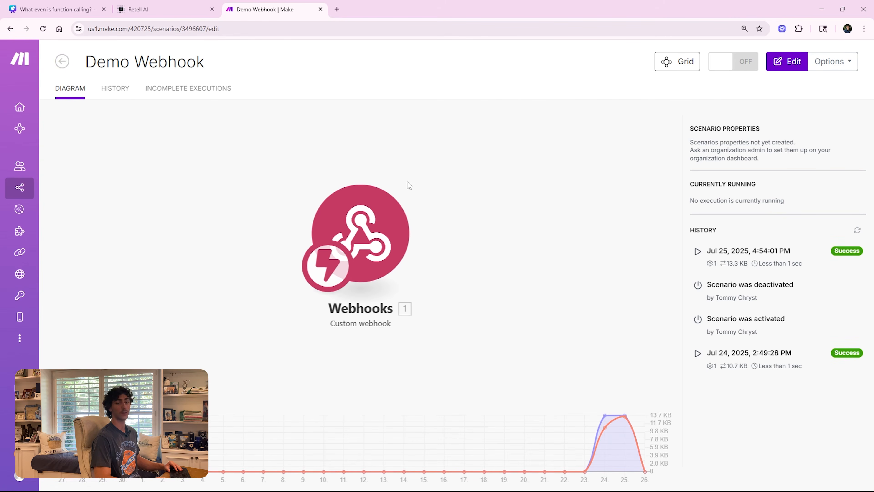
left_click(369, 164)
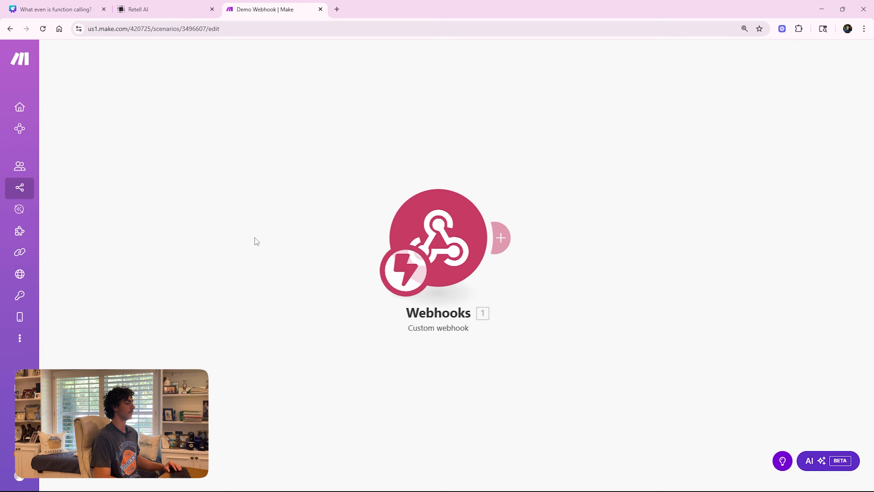
left_click(454, 203)
left_click(667, 258)
- Return to Retell AI and paste the webhook address as the function's POST API endpoint
left_click(162, 9)
key("ctrl+v")
left_click(458, 201)
- Switch the function's parameters to the Form view and add one parameter row
scroll(298, 179, "down", 1)
left_click_drag(291, 187, 416, 203)
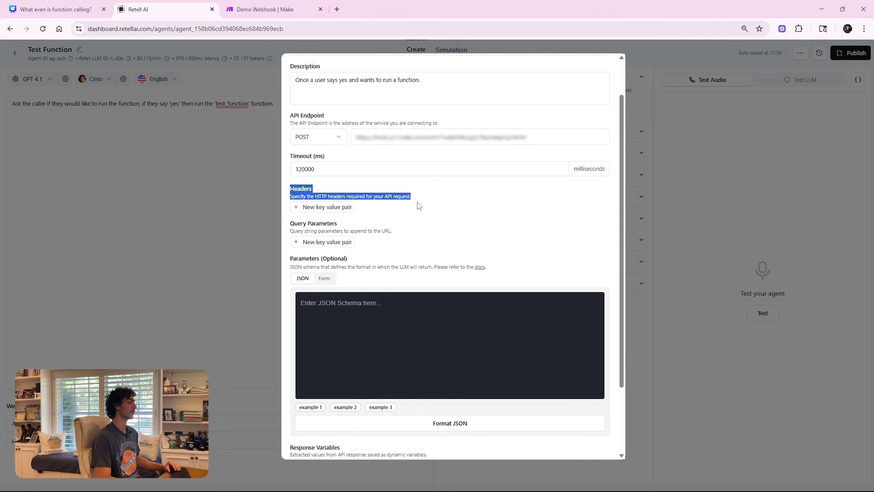
left_click(418, 199)
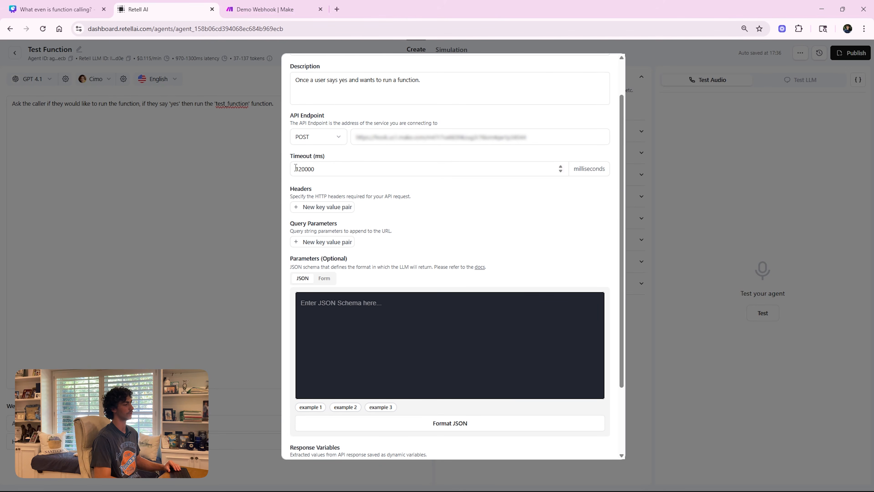
scroll(347, 235, "down", 3)
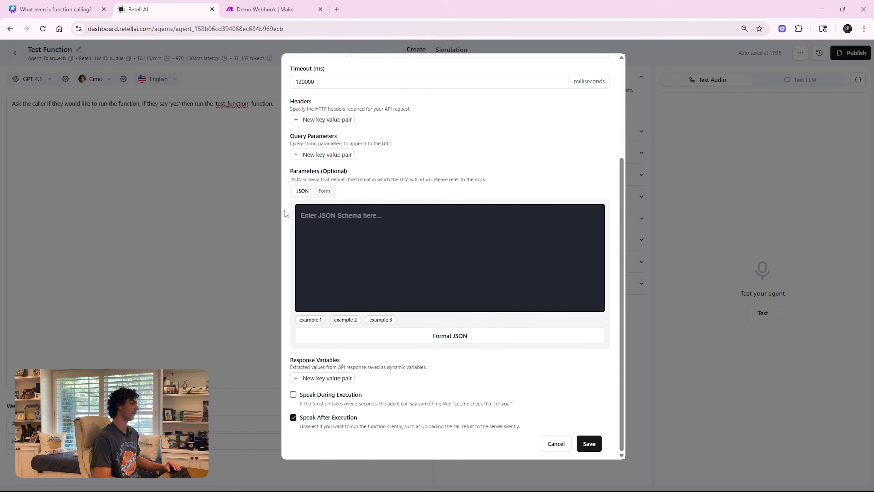
left_click(325, 191)
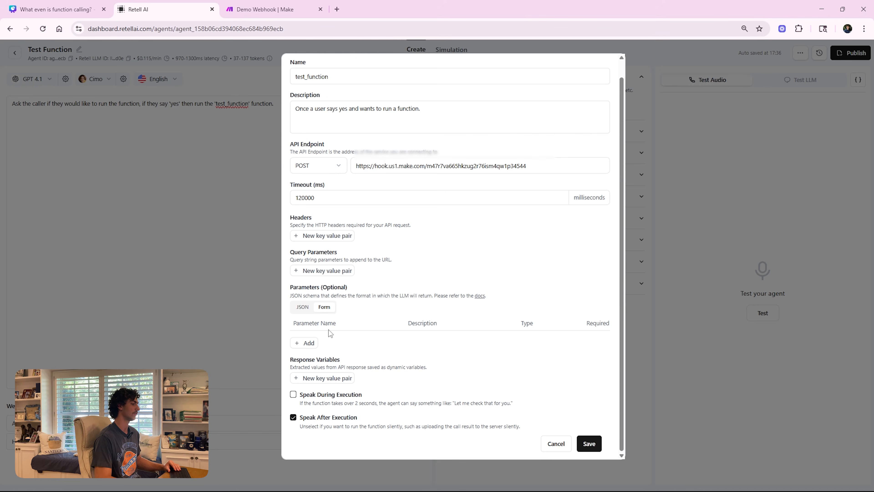
left_click(305, 343)
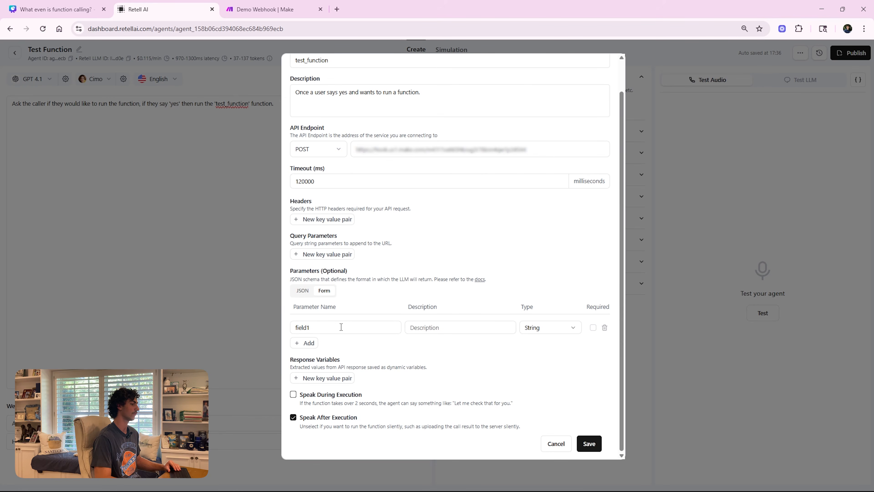
- Examine the parameter columns and compare the Form view with the JSON view
left_click_drag(294, 308, 353, 307)
left_click(353, 307)
left_click_drag(517, 305, 547, 307)
left_click(454, 307)
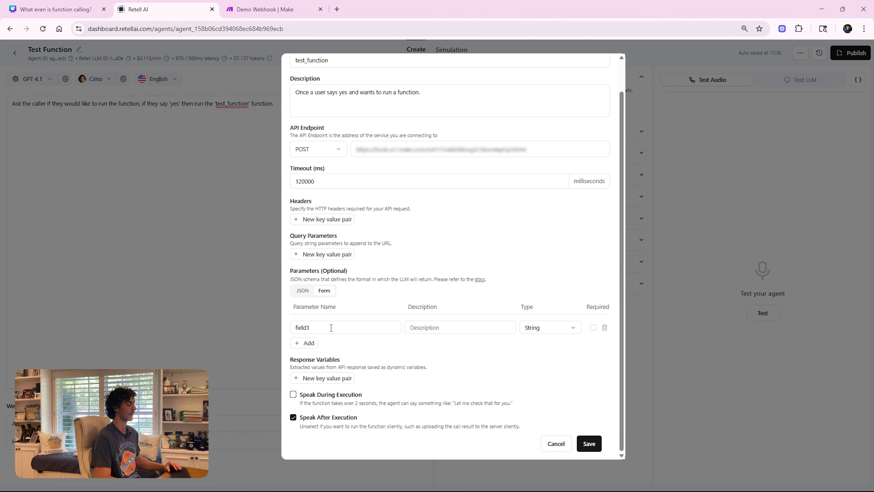
left_click(305, 291)
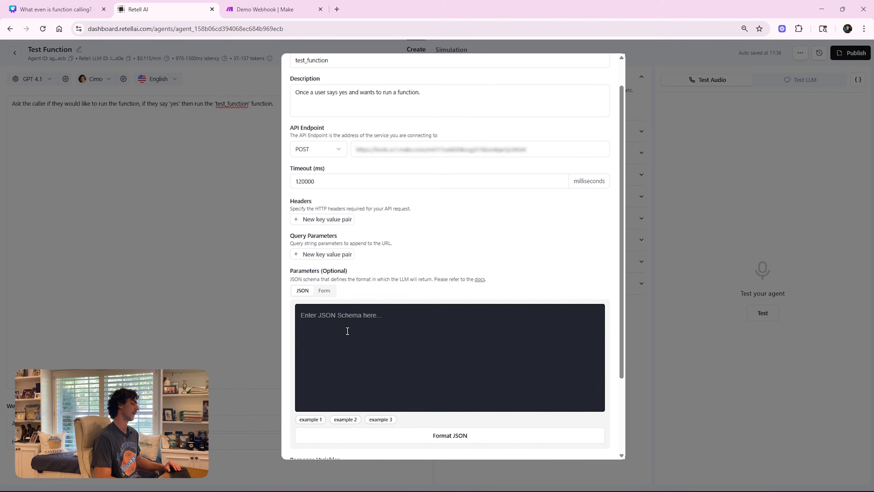
left_click(326, 292)
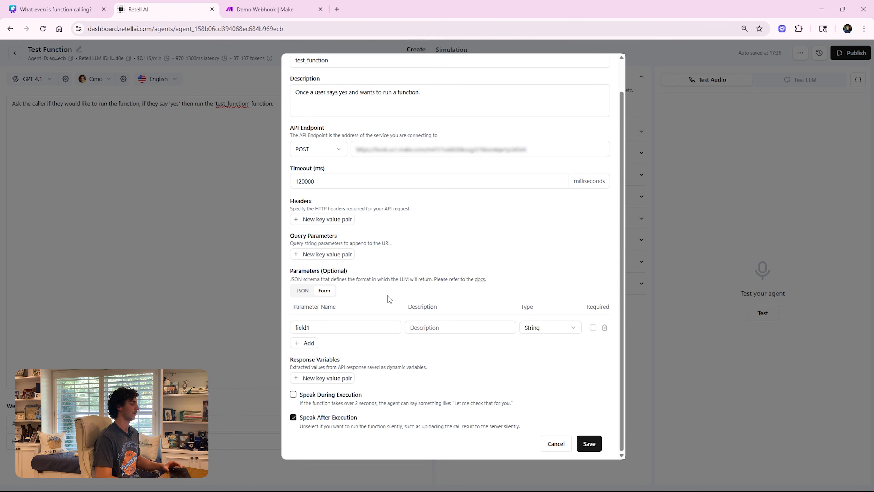
- Name the new parameter "Name" and describe it as "The name of the caller"
left_click_drag(315, 329, 251, 318)
type("Name")
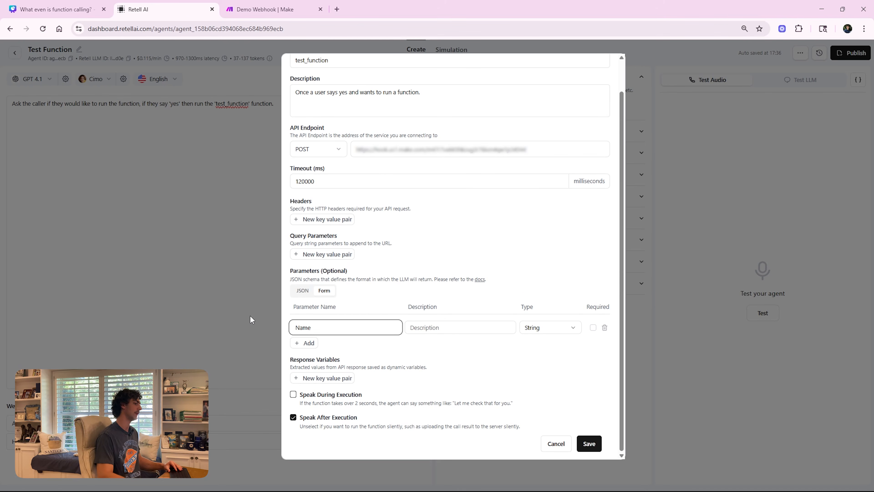
left_click(449, 327)
type("The name of the caller")
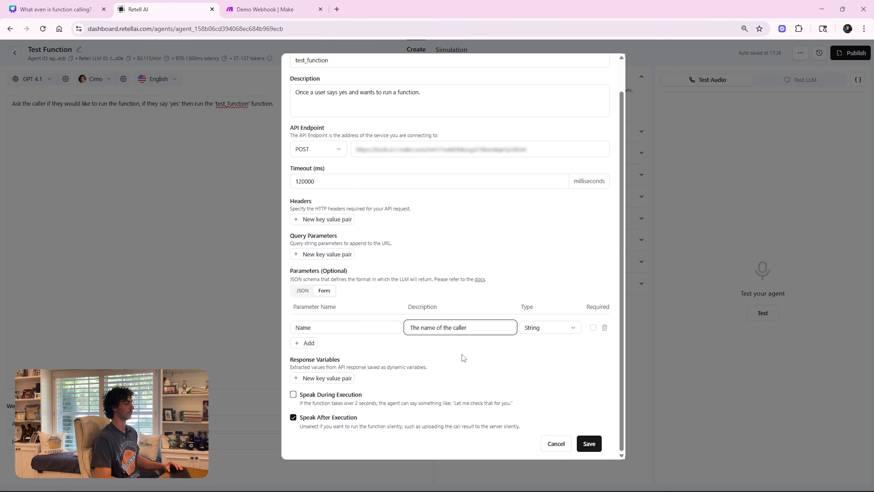
left_click(313, 306)
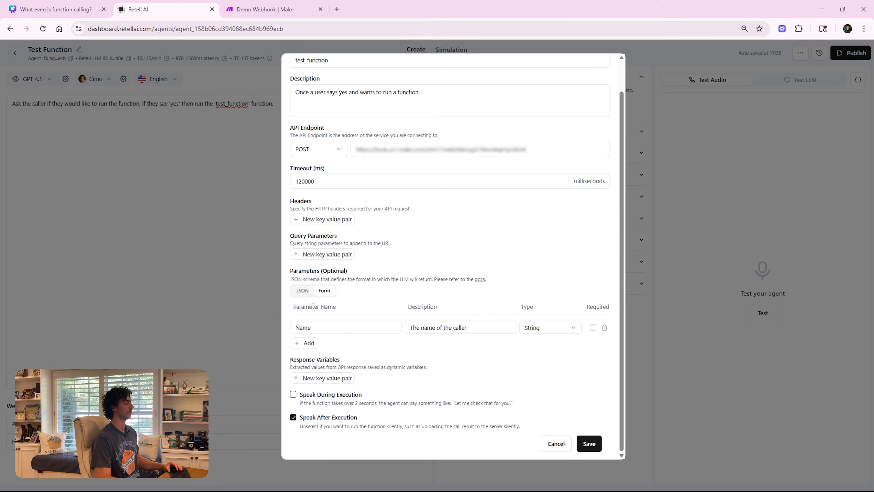
scroll(378, 276, "up", 2)
left_click_drag(290, 79, 317, 81)
left_click(317, 81)
scroll(344, 276, "down", 1)
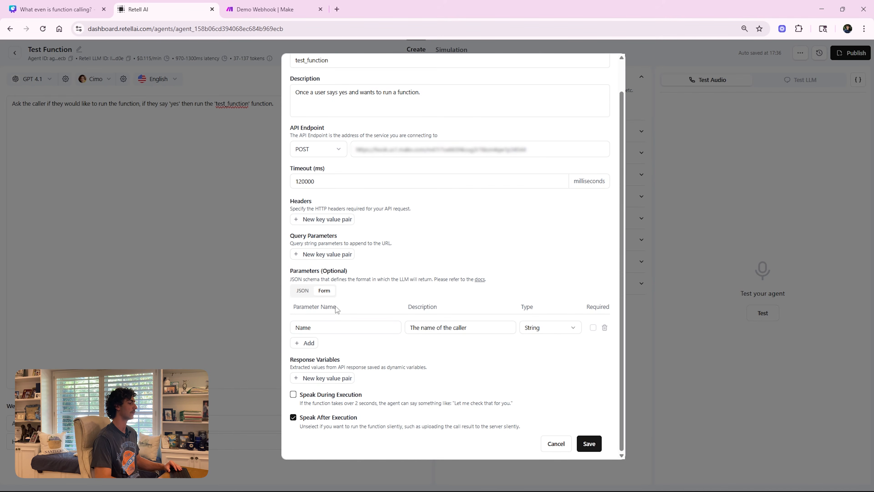
- Change the parameter's name to lowercase "name"
left_click(299, 327)
key("BackSpace")
type("n")
left_click(480, 340)
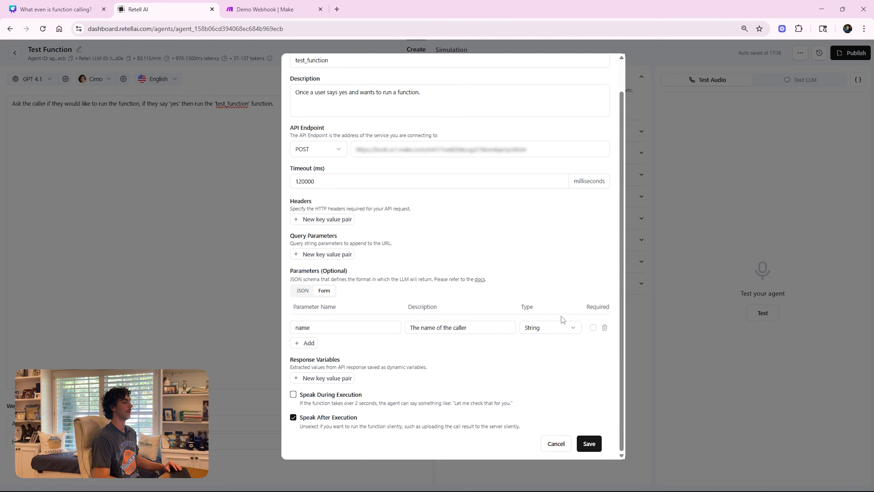
- Keep the name parameter's type as String and mark the parameter as required
left_click(552, 326)
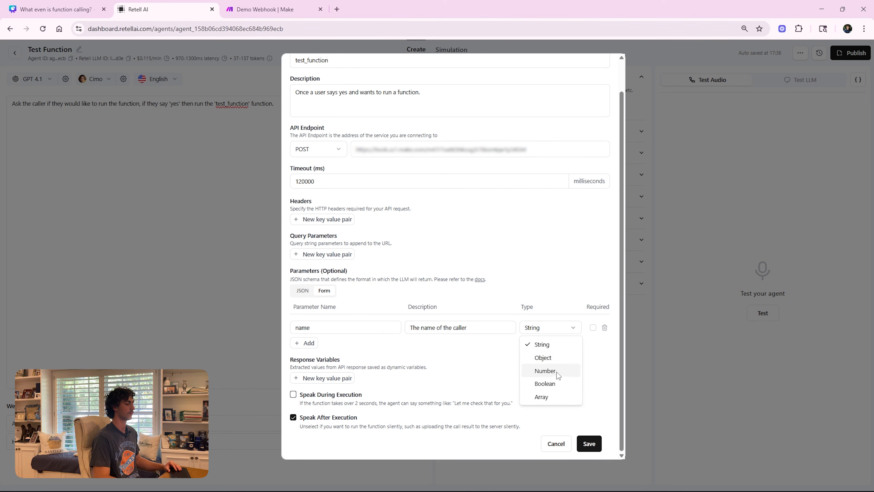
left_click(543, 339)
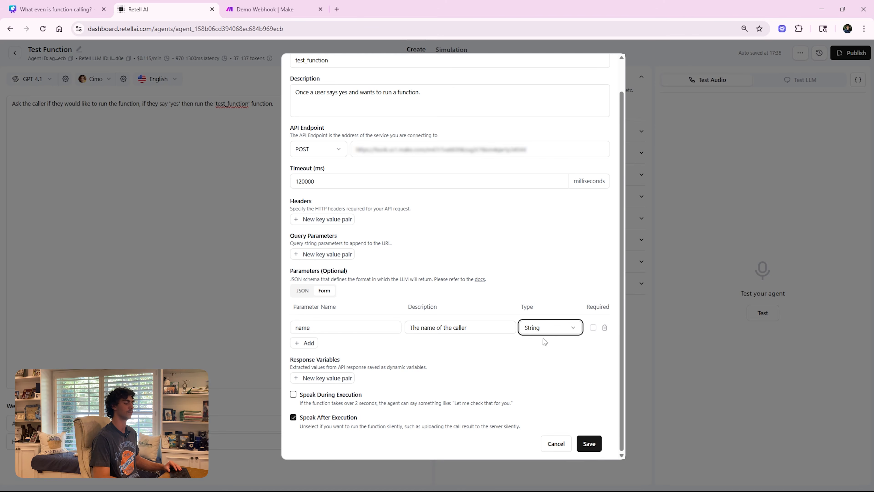
left_click(582, 350)
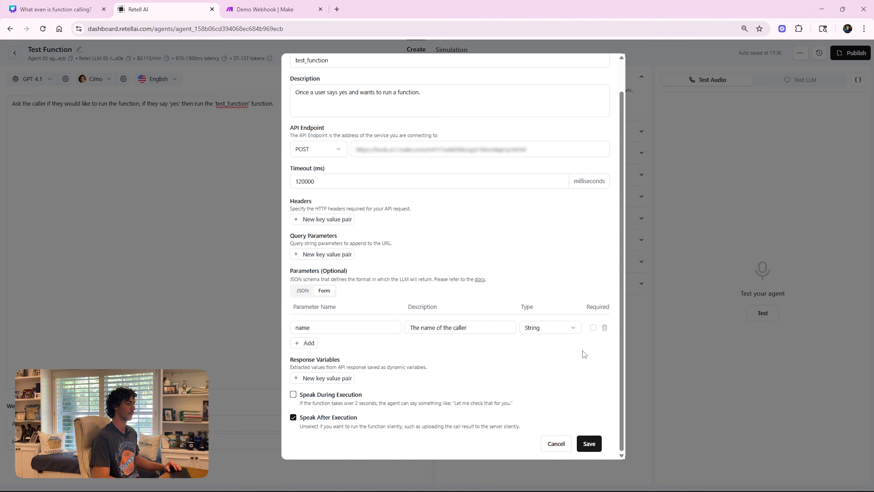
left_click(593, 328)
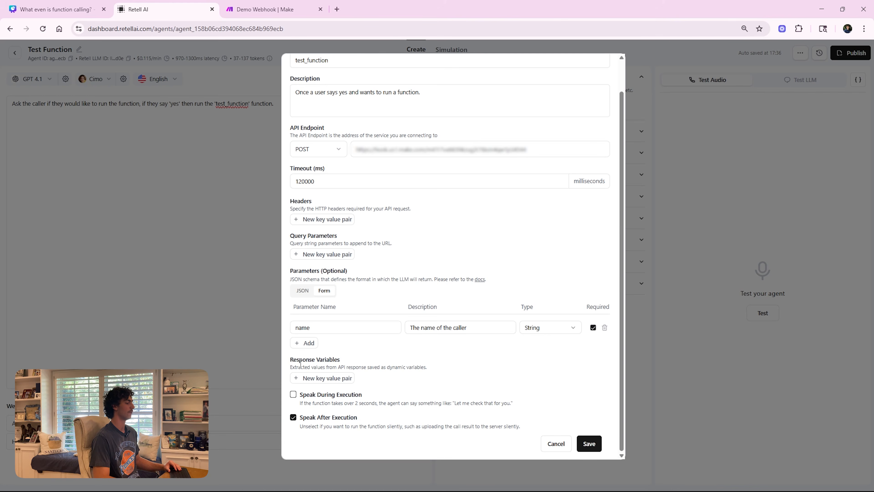
left_click_drag(291, 358, 312, 358)
left_click(327, 360)
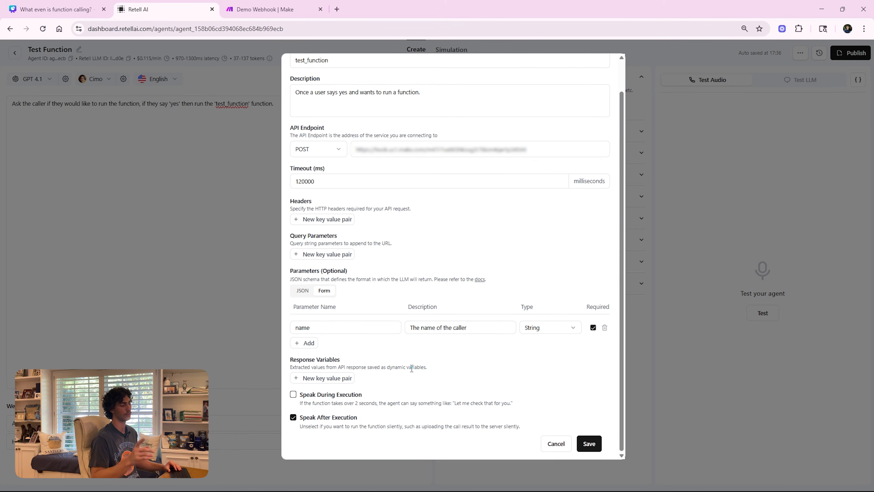
left_click(341, 378)
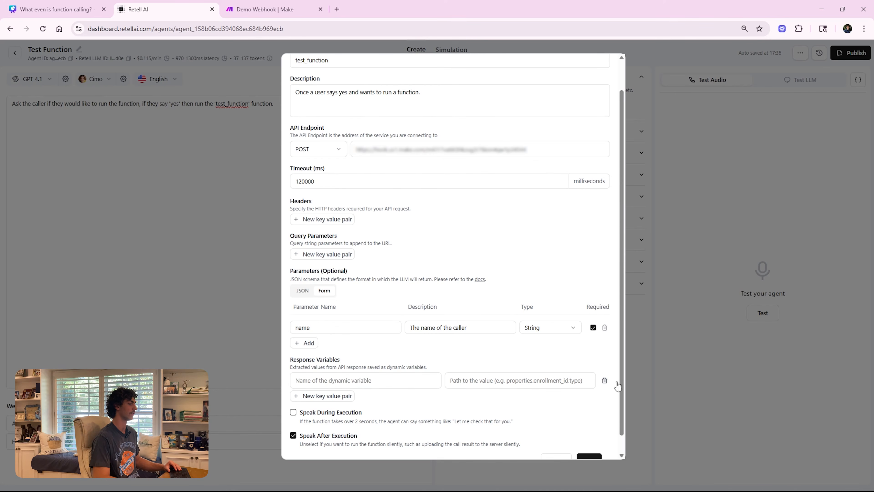
left_click(604, 381)
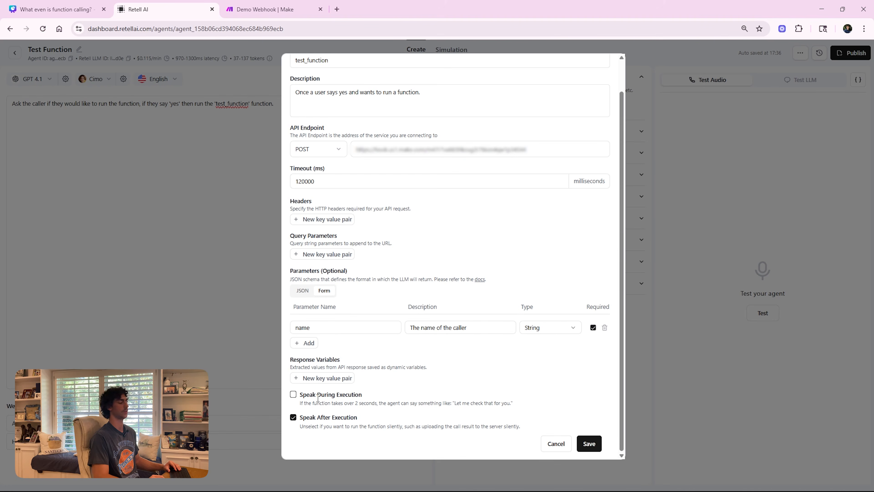
left_click(293, 394)
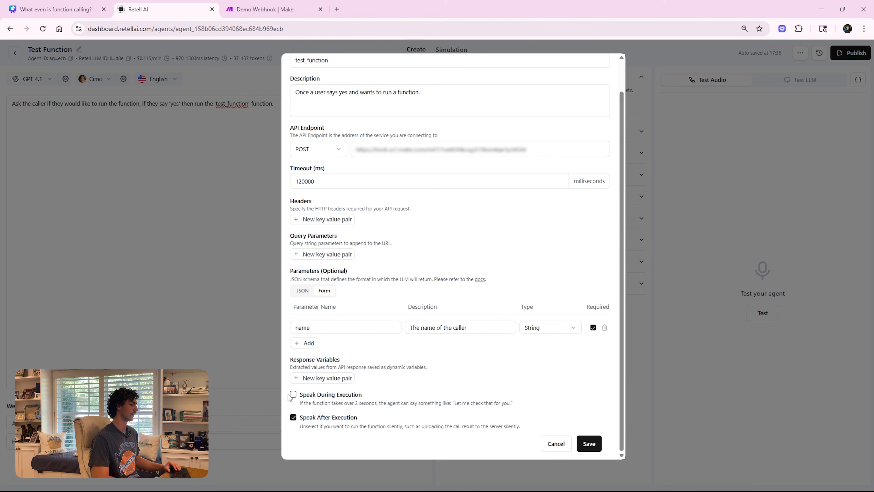
left_click(365, 418)
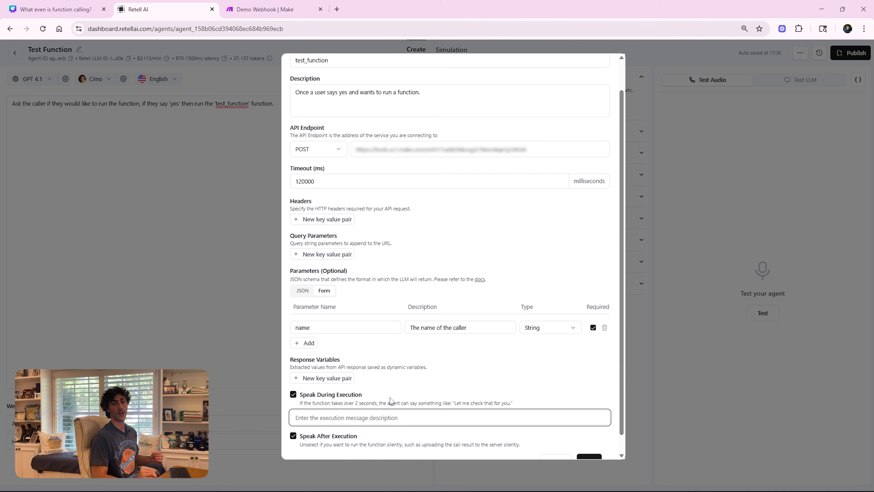
left_click(293, 394)
left_click_drag(301, 394, 516, 399)
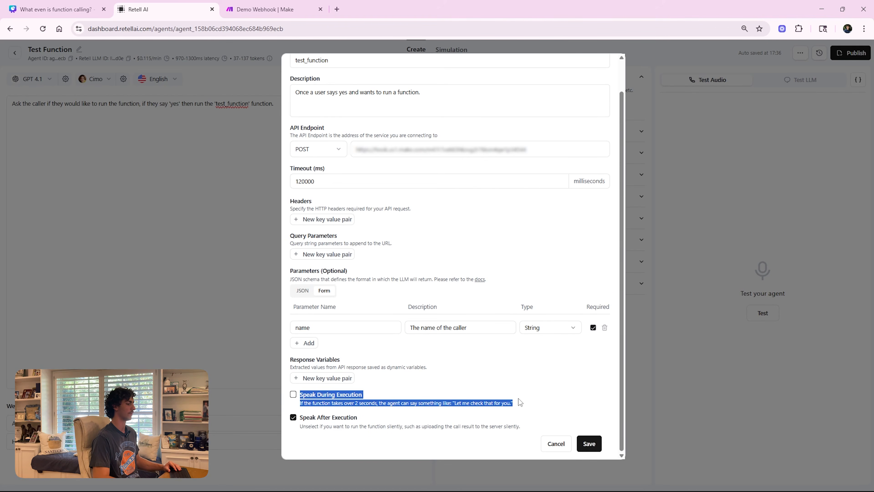
left_click(519, 398)
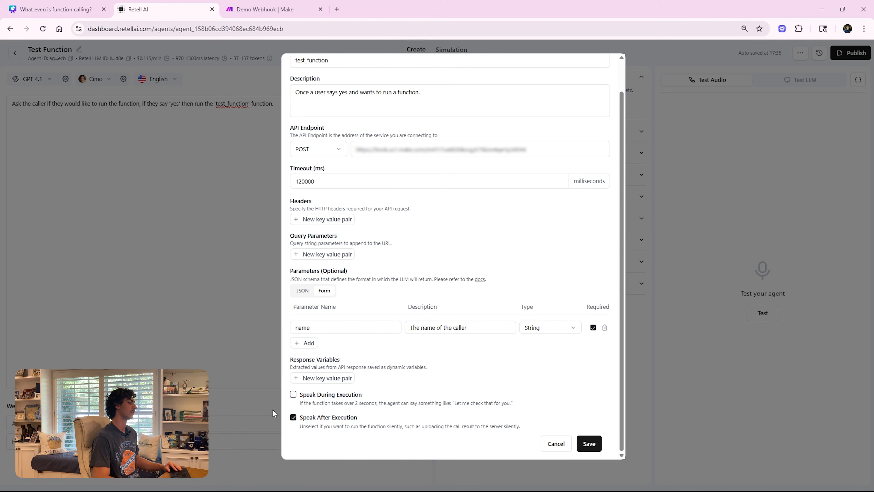
- Save the custom function and open a manual text chat for testing the agent's LLM
left_click(584, 445)
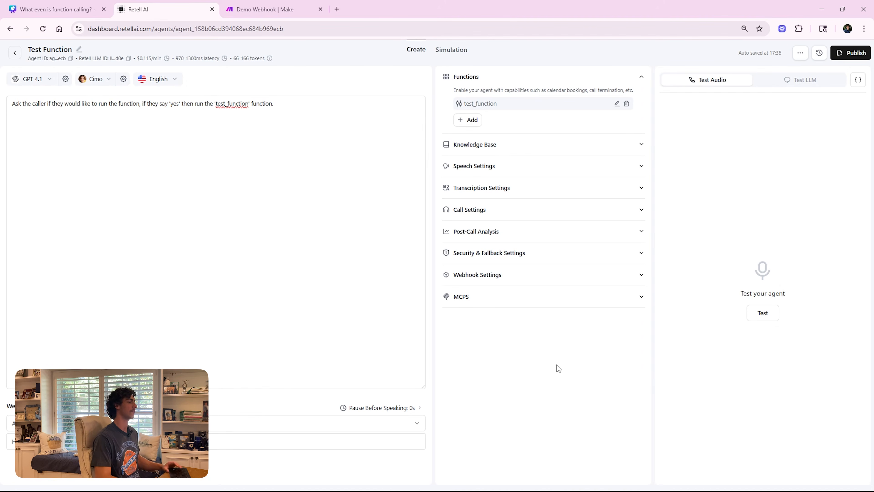
left_click(795, 86)
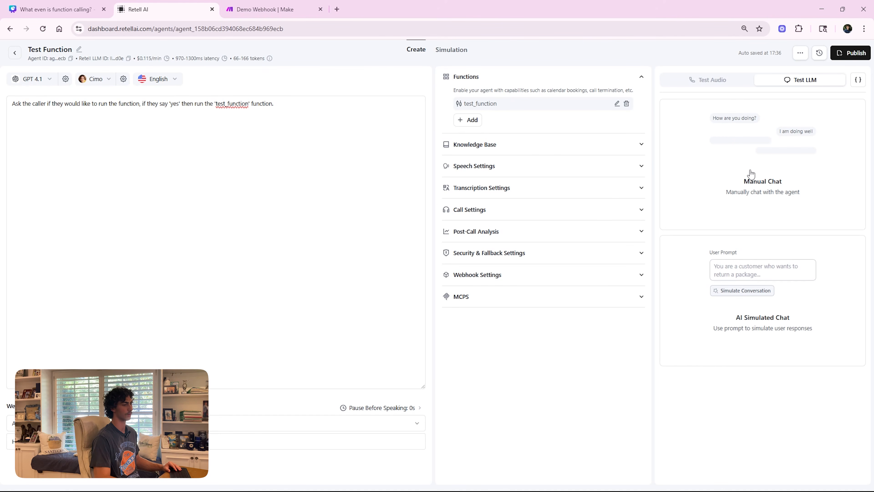
left_click(768, 191)
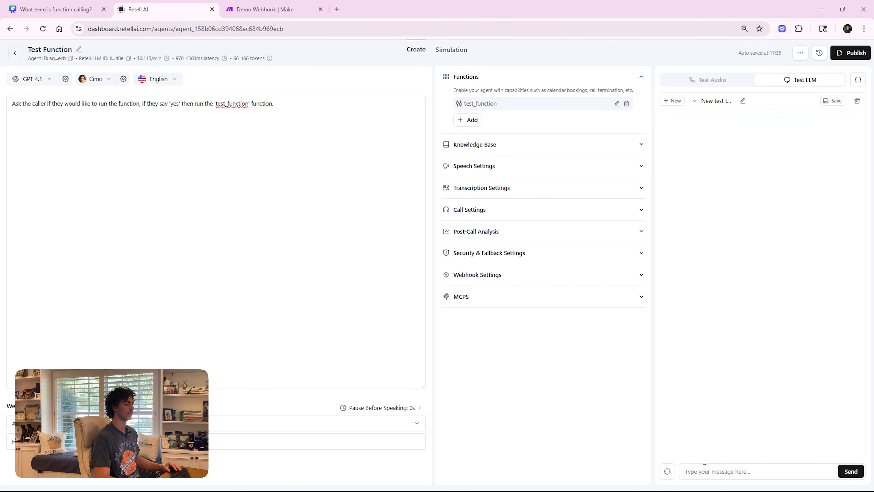
- Send the agent a message giving the caller's name, followed by the message "run the function"
type("good, my ")
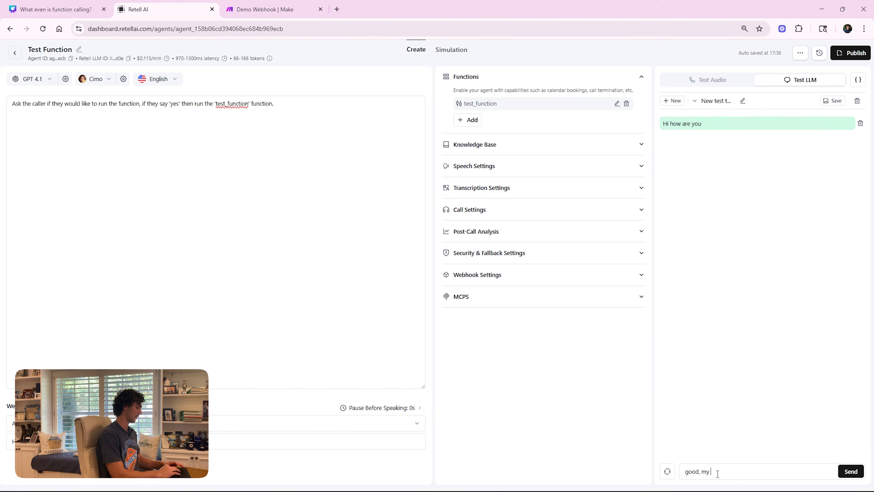
type("name is tommy")
key("Return")
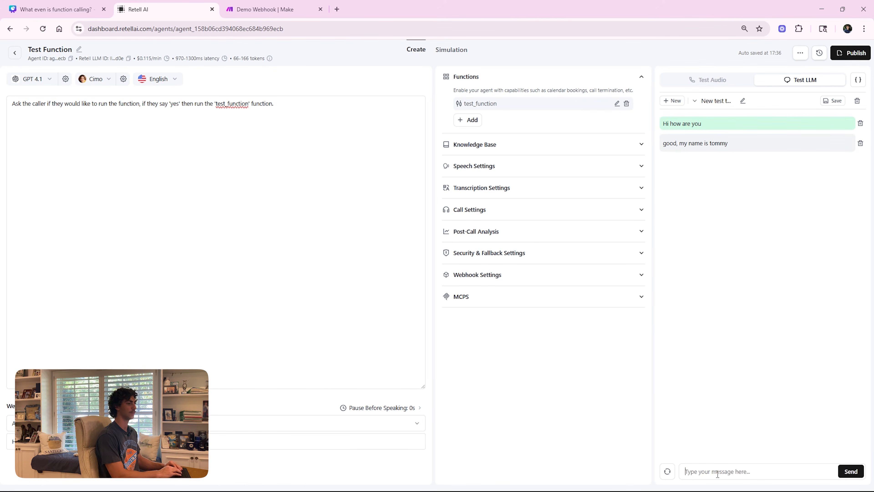
type("run the function")
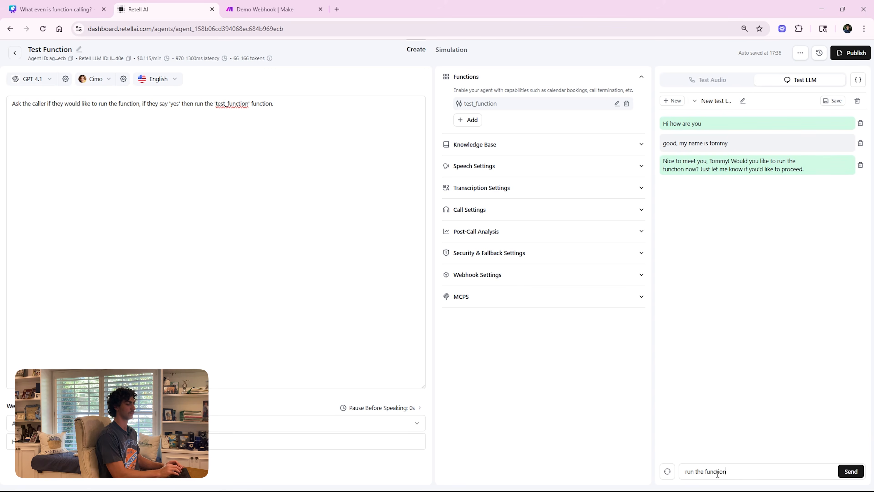
key("Return")
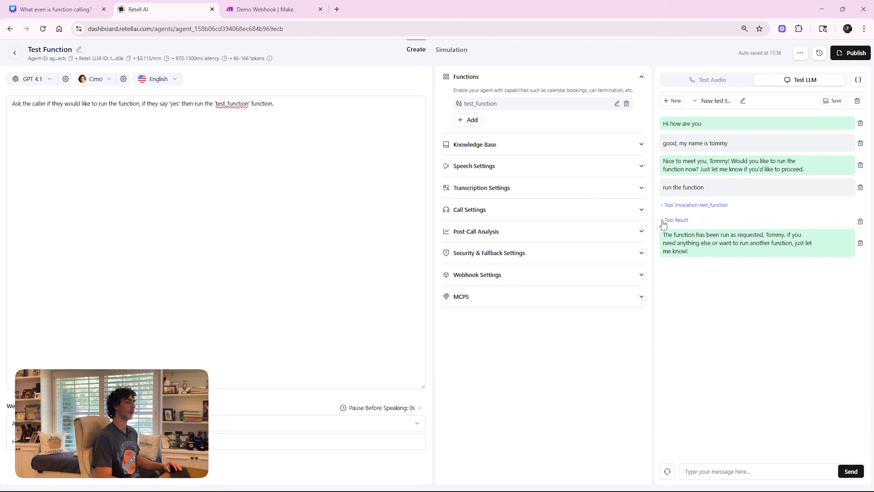
- Expand the test_function tool invocation and tool result in the chat and examine the argument sent
left_click(668, 209)
left_click_drag(680, 235, 668, 217)
left_click(676, 235)
double_click(680, 225)
left_click(681, 226)
double_click(681, 225)
left_click(682, 225)
double_click(706, 224)
left_click(677, 245)
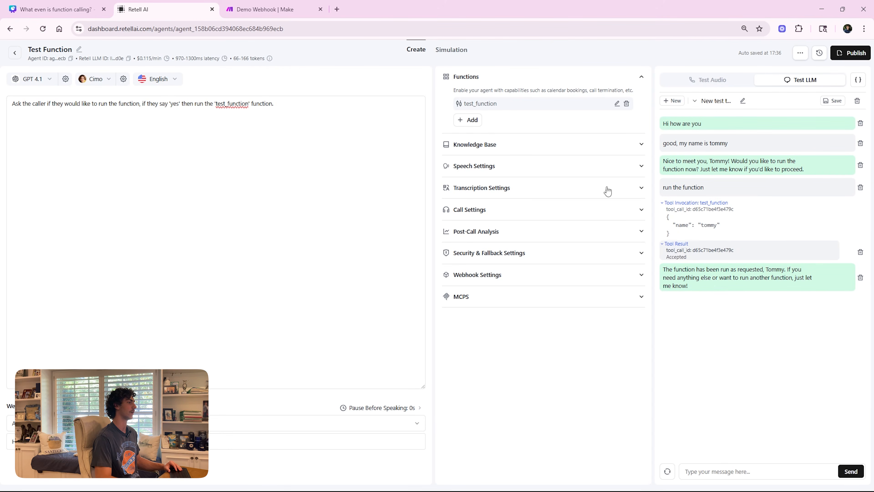
- Switch to Make and run the Demo Webhook scenario using the existing data in the webhook queue
key("ctrl+Tab")
left_click(721, 311)
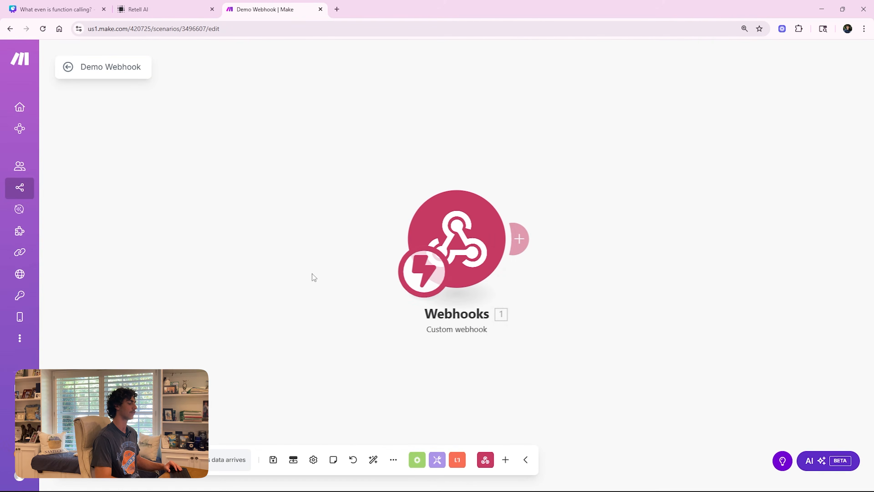
left_click(87, 459)
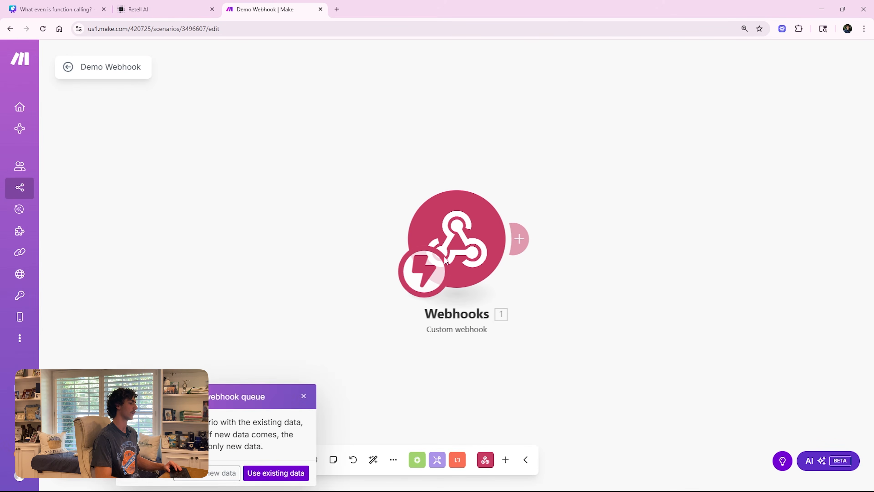
left_click(68, 66)
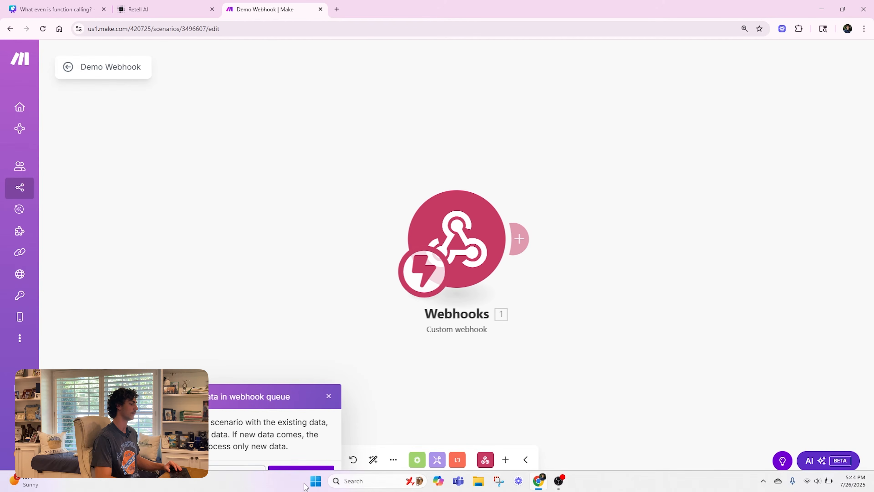
left_click(307, 473)
- Inspect the webhook run's output bundle, expanding its args collection to check the received name
left_click(518, 183)
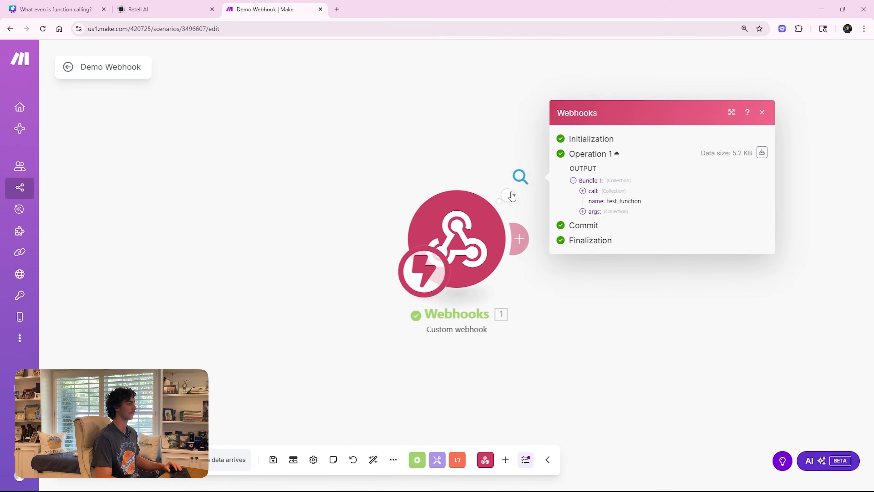
left_click(595, 212)
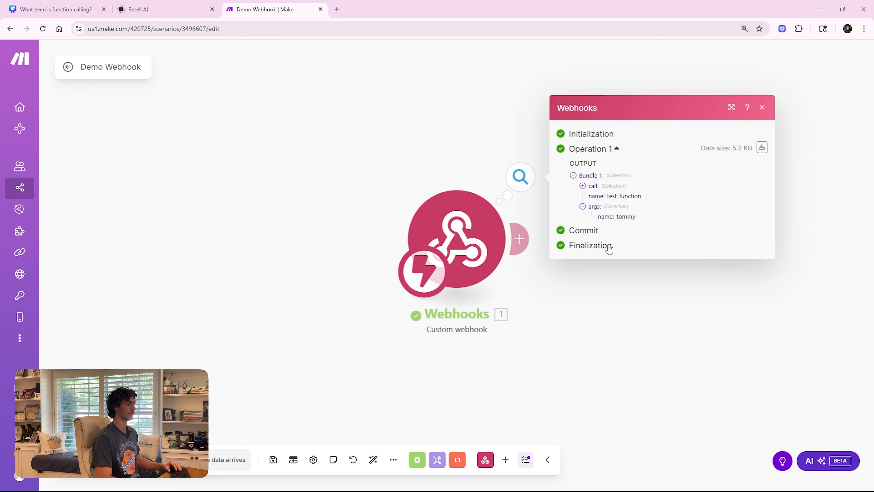
left_click(547, 341)
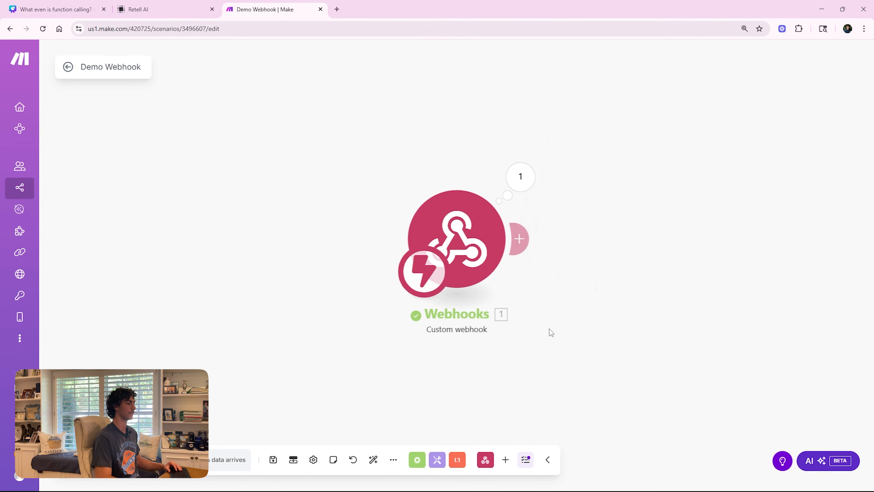
- Add a Webhook response module after the custom webhook in the scenario
left_click(519, 238)
left_click(633, 420)
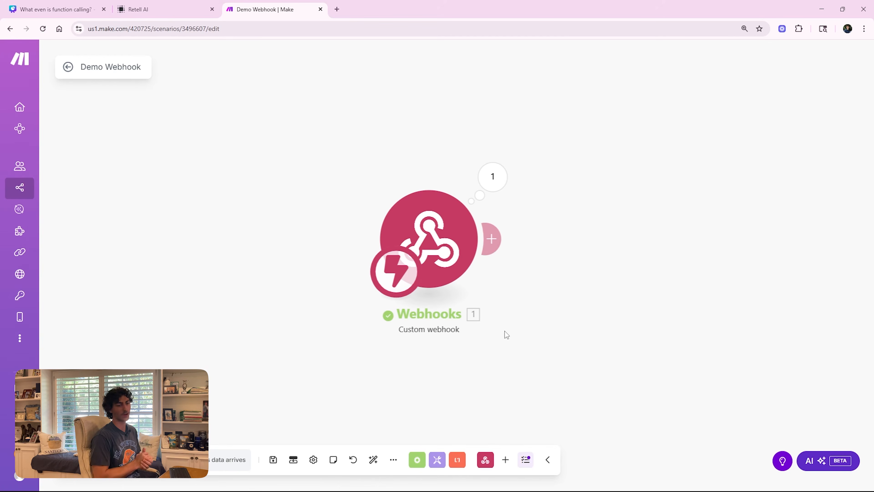
left_click(492, 238)
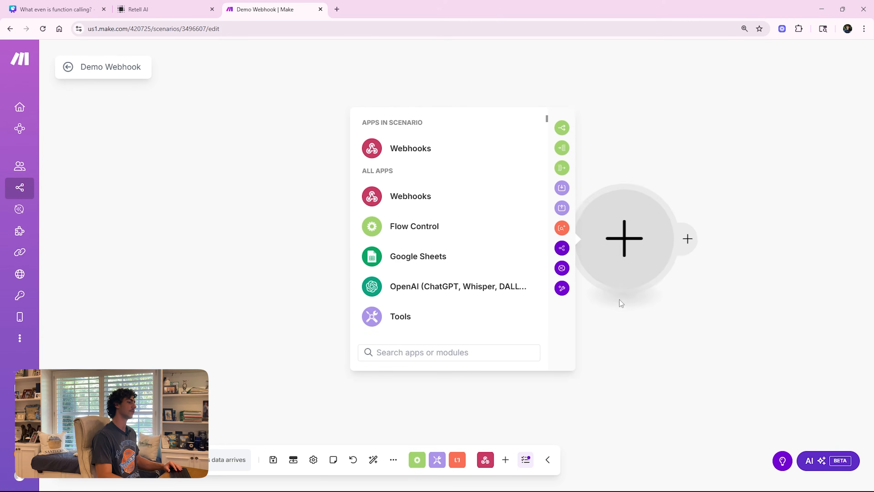
left_click(428, 155)
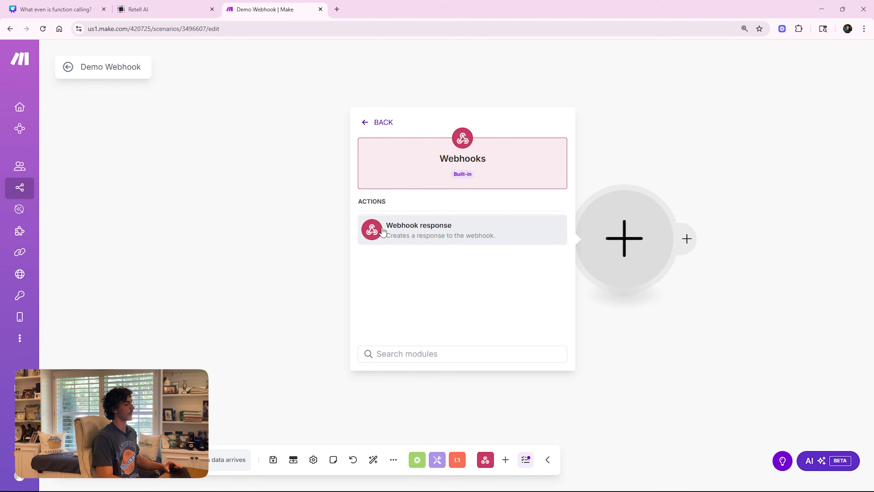
left_click(440, 232)
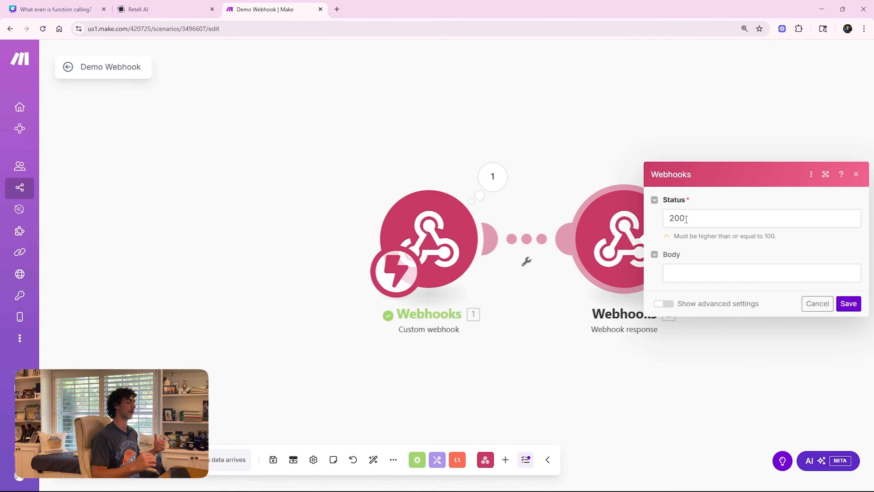
- Set the Webhook response body to "The user's name is" followed by the args name variable, and save the module and scenario
left_click_drag(686, 219, 668, 220)
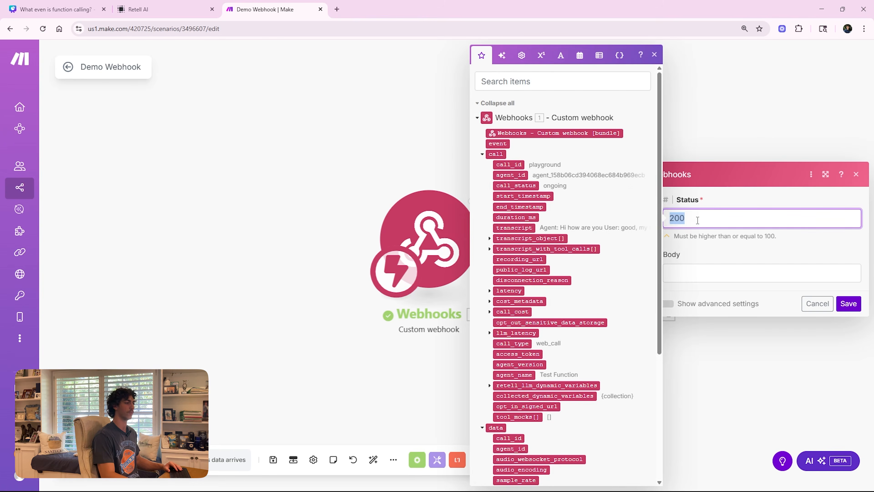
left_click(716, 198)
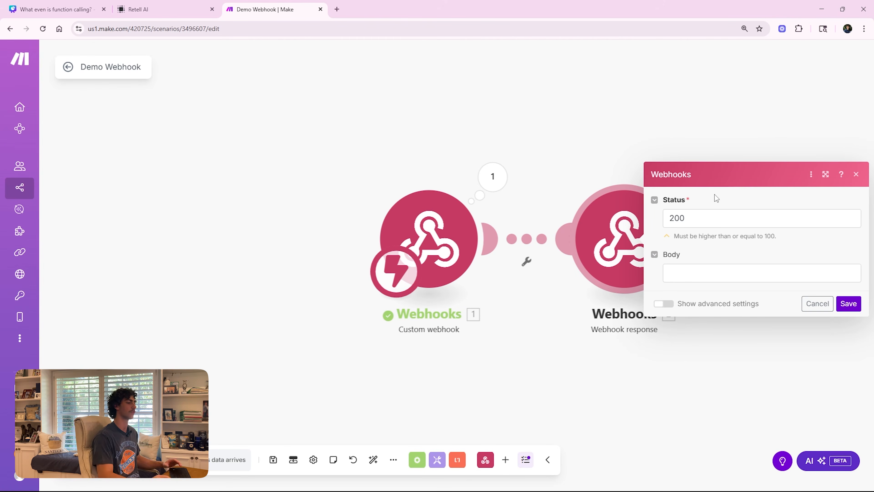
left_click(713, 269)
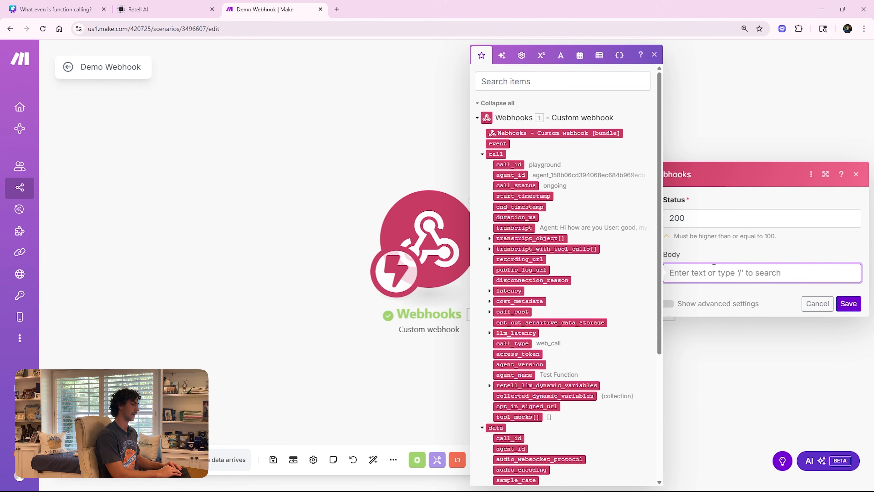
type("The user's")
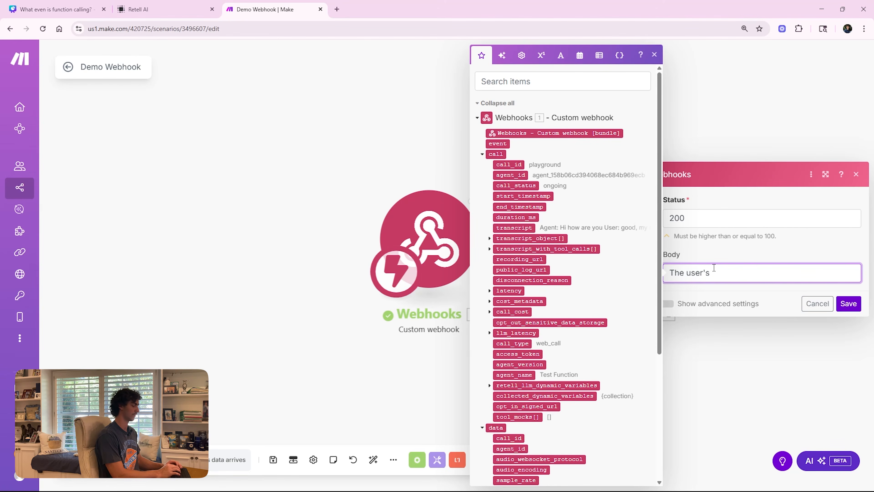
type(" name is")
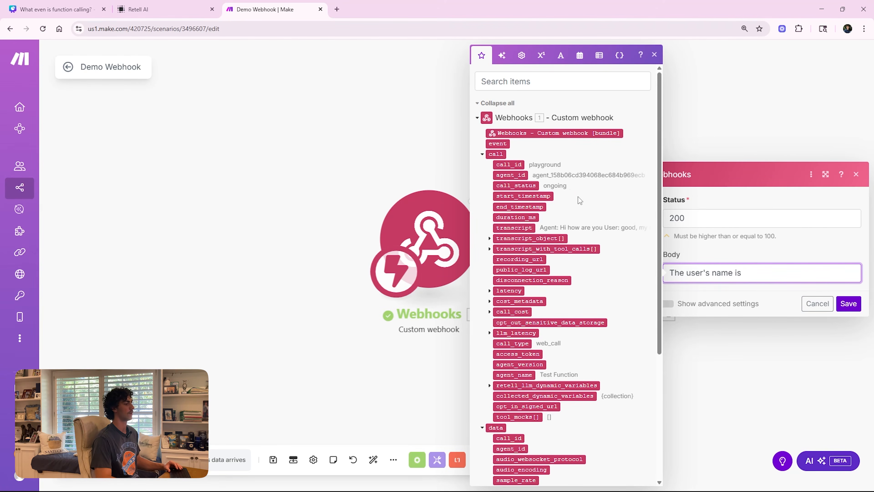
scroll(567, 207, "down", 5)
left_click(503, 463)
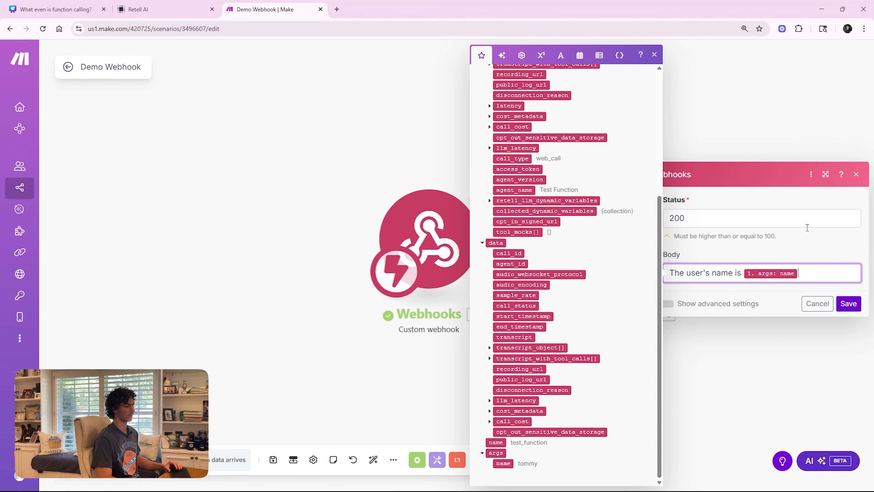
left_click(849, 304)
key("ctrl+s")
- Inspect the custom webhook's output bundle, expanding its call collection to read the call details and transcript
left_click(493, 177)
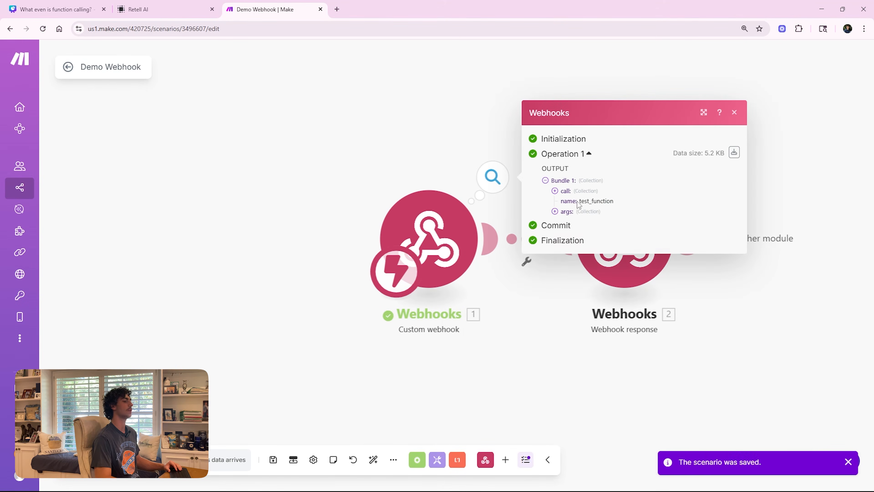
left_click(558, 305)
left_click(494, 179)
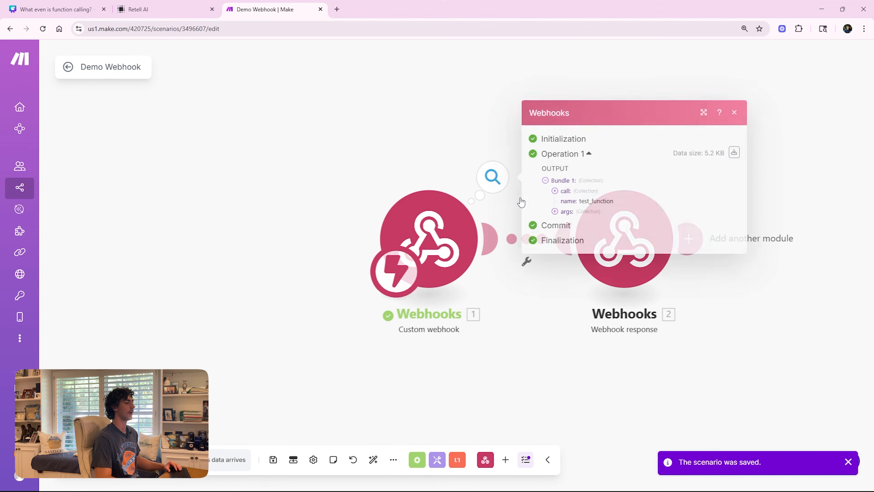
left_click(555, 191)
left_click_drag(674, 370, 564, 147)
left_click(639, 401)
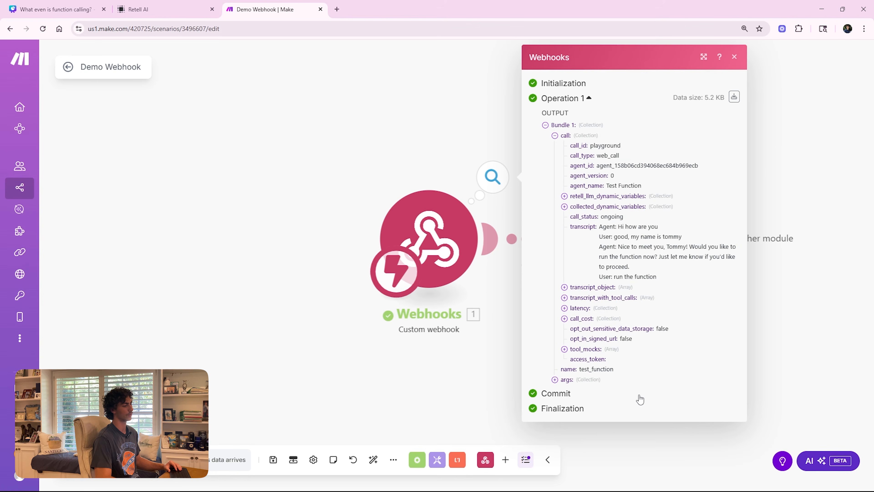
left_click(555, 134)
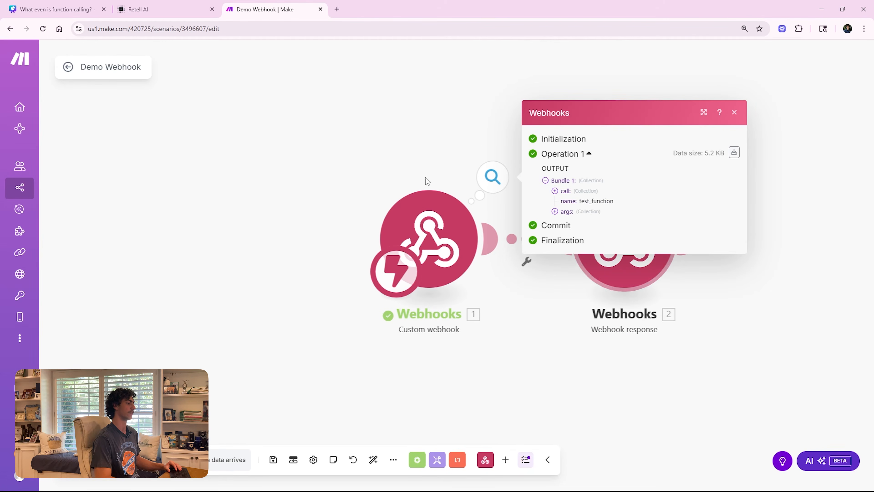
left_click(486, 406)
- Review the Webhook response module's status and body settings and save the module again
left_click(607, 245)
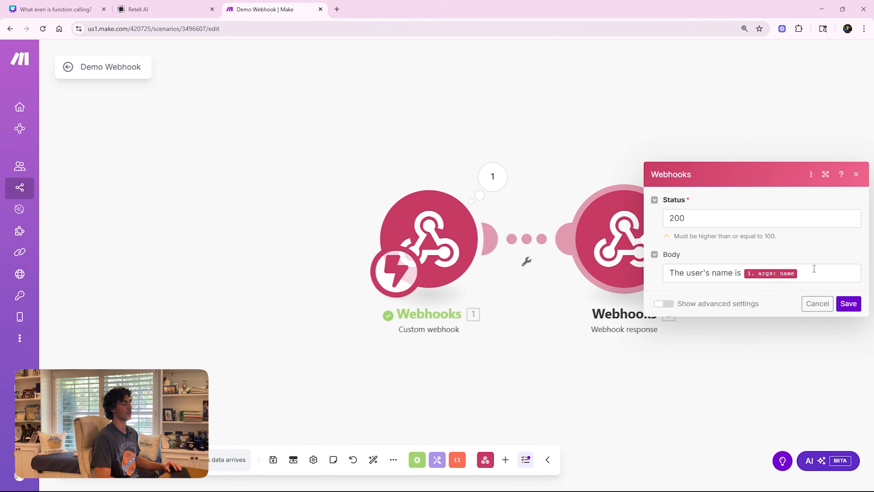
left_click(844, 304)
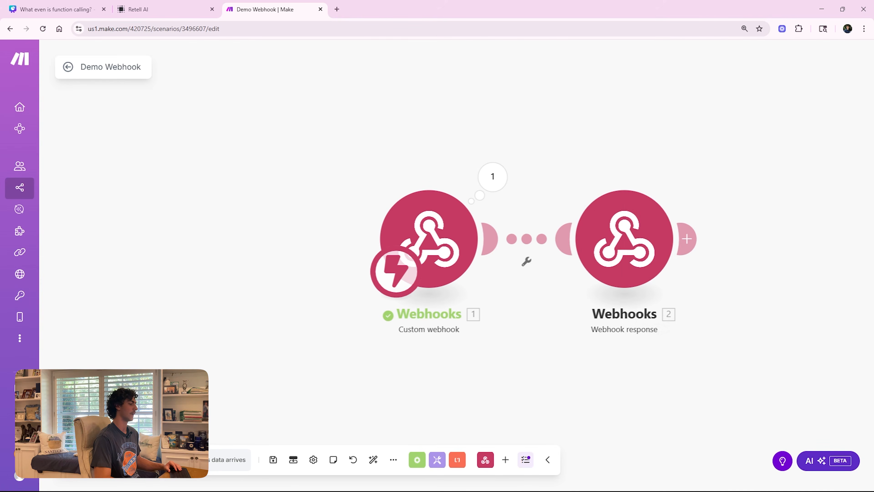
left_click(633, 348)
- In Retell AI, restart the test chat, introduce the caller by name, answer "yes" to running the function, and expand the tool invocation
left_click(201, 7)
left_click(857, 101)
left_click(755, 189)
left_click(719, 470)
type("hi, my name is tommy")
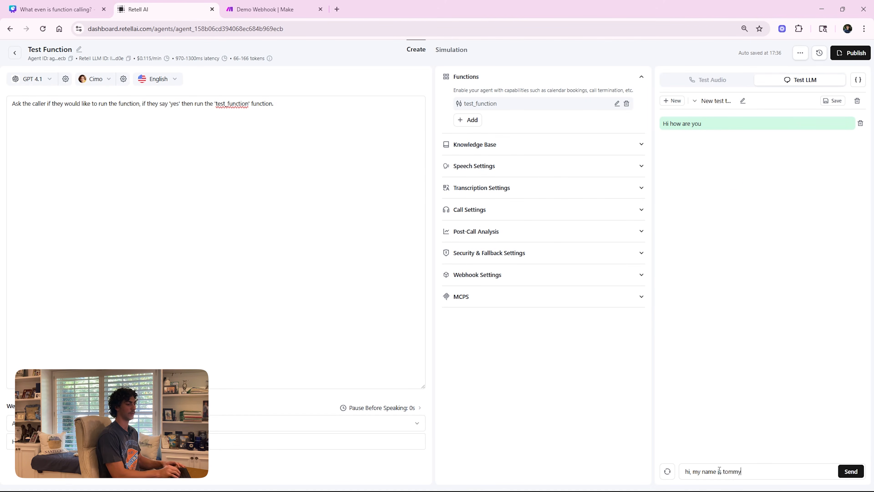
key("Return")
type("yes")
key("Return")
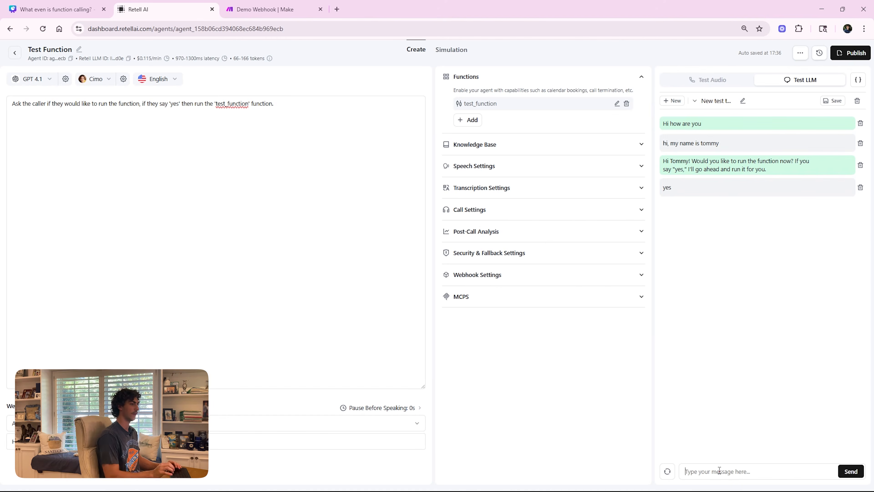
left_click(688, 203)
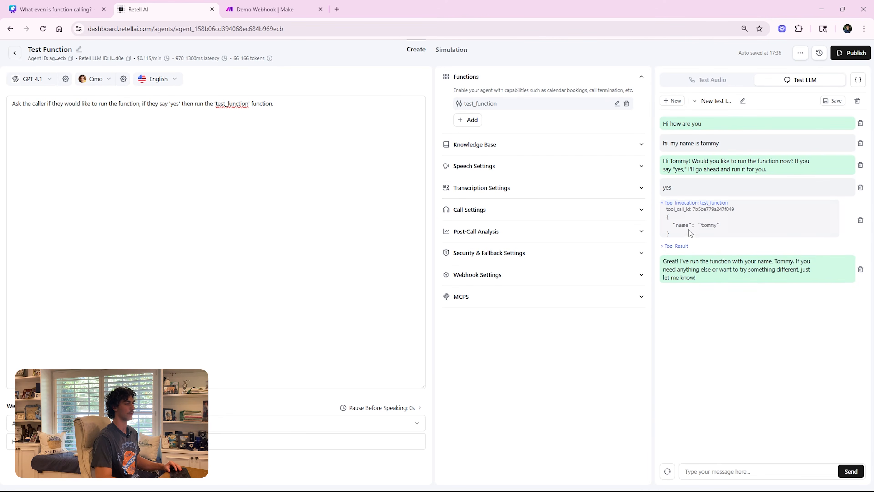
- Switch to Make, leave the scenario editor and open the latest Demo Webhook run from the history
left_click(306, 6)
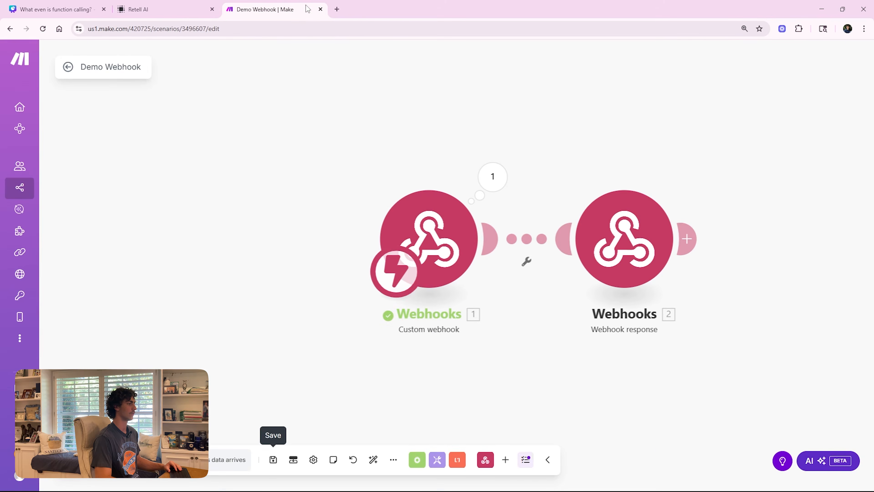
left_click(72, 68)
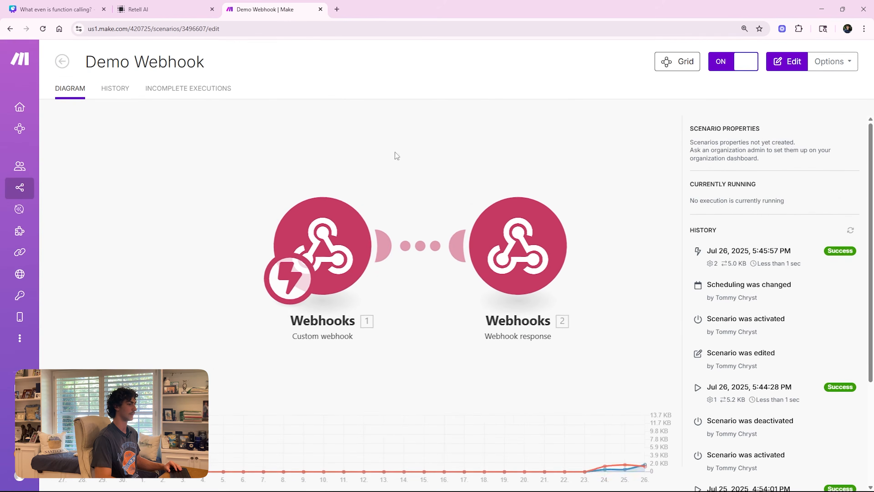
left_click(781, 254)
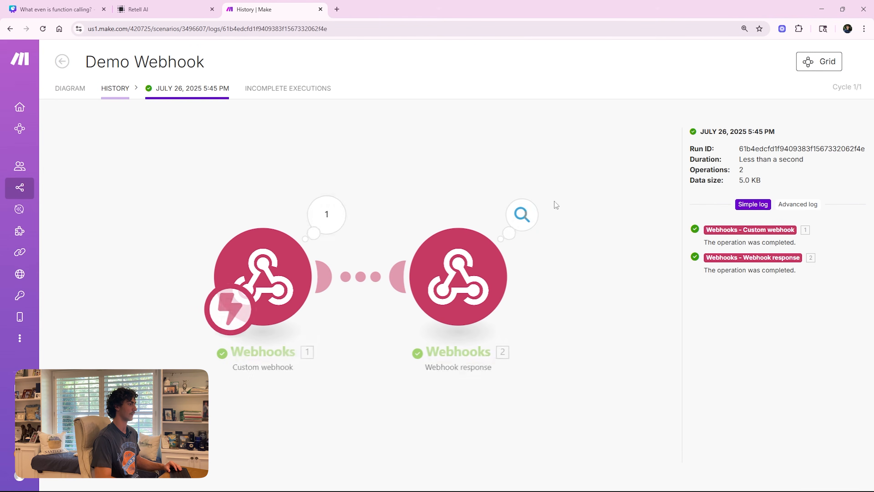
- Expand and examine the test_function tool result in the Retell AI chat, and return to the run in Make
left_click(192, 7)
left_click(666, 245)
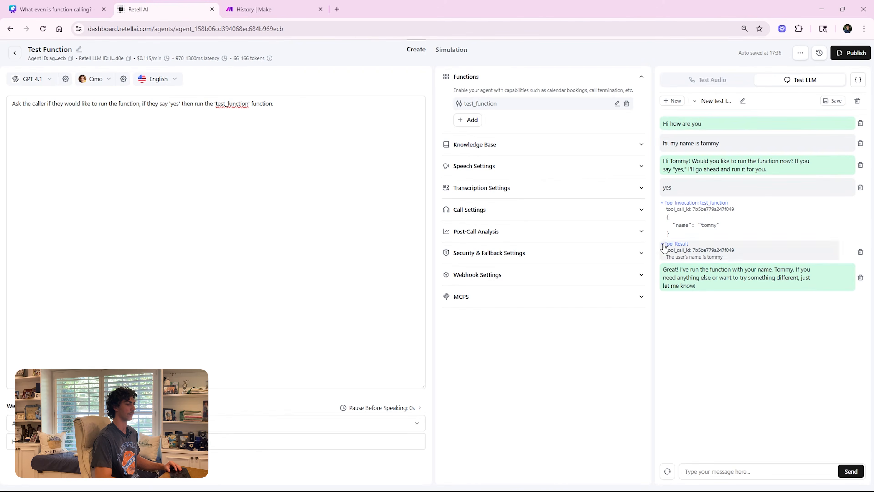
left_click_drag(722, 257, 662, 260)
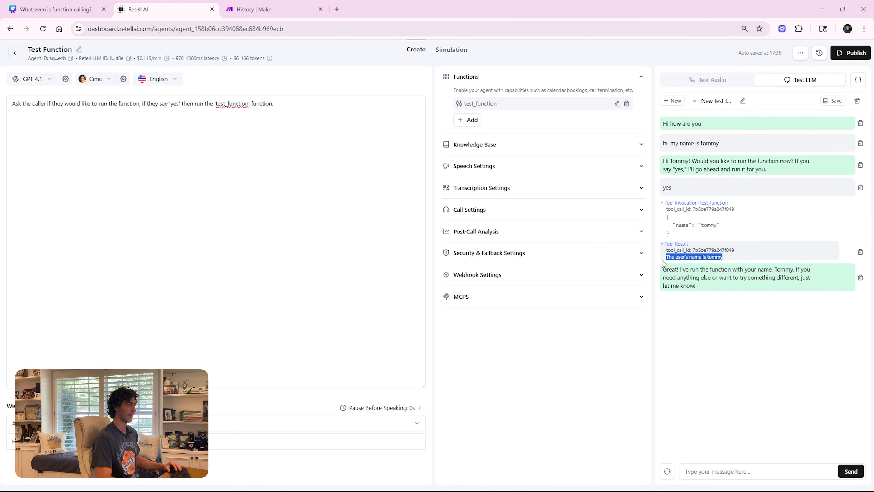
left_click(711, 335)
left_click_drag(723, 257, 667, 261)
left_click(254, 9)
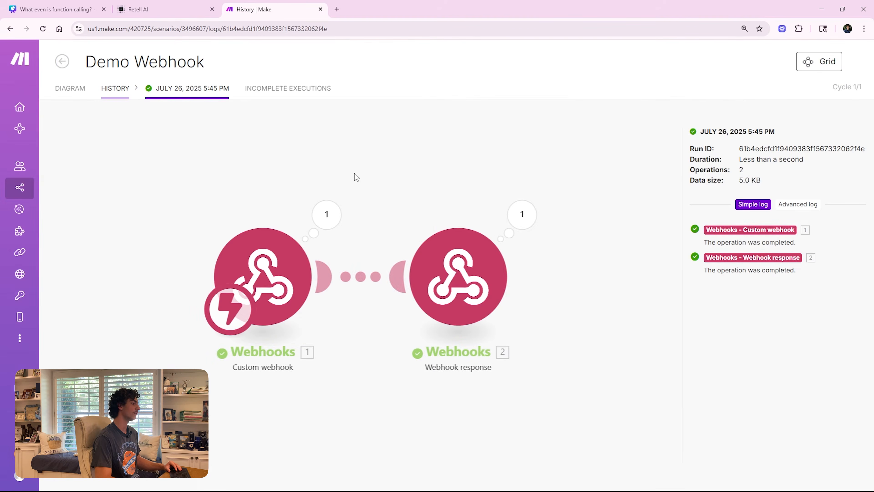